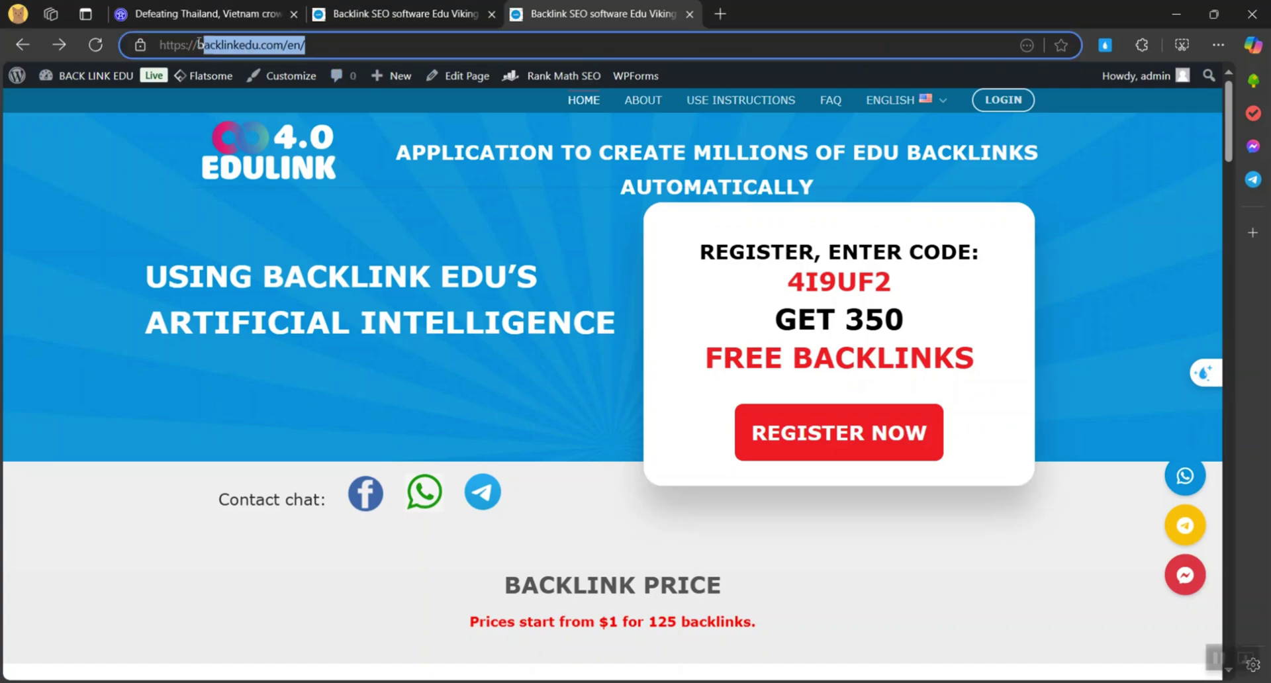
- Open the EDULINK Auto Backlink account registration form to start a new account
drag(199, 44, 143, 39)
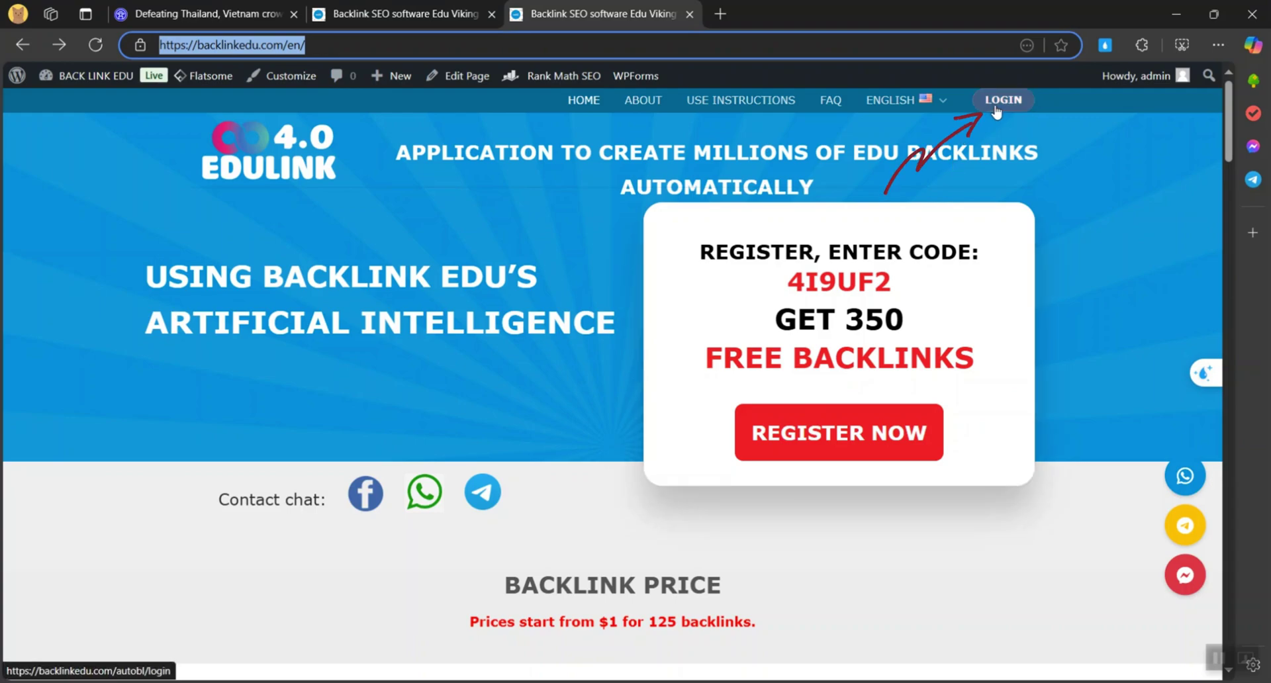
click(885, 432)
text(phidemo)
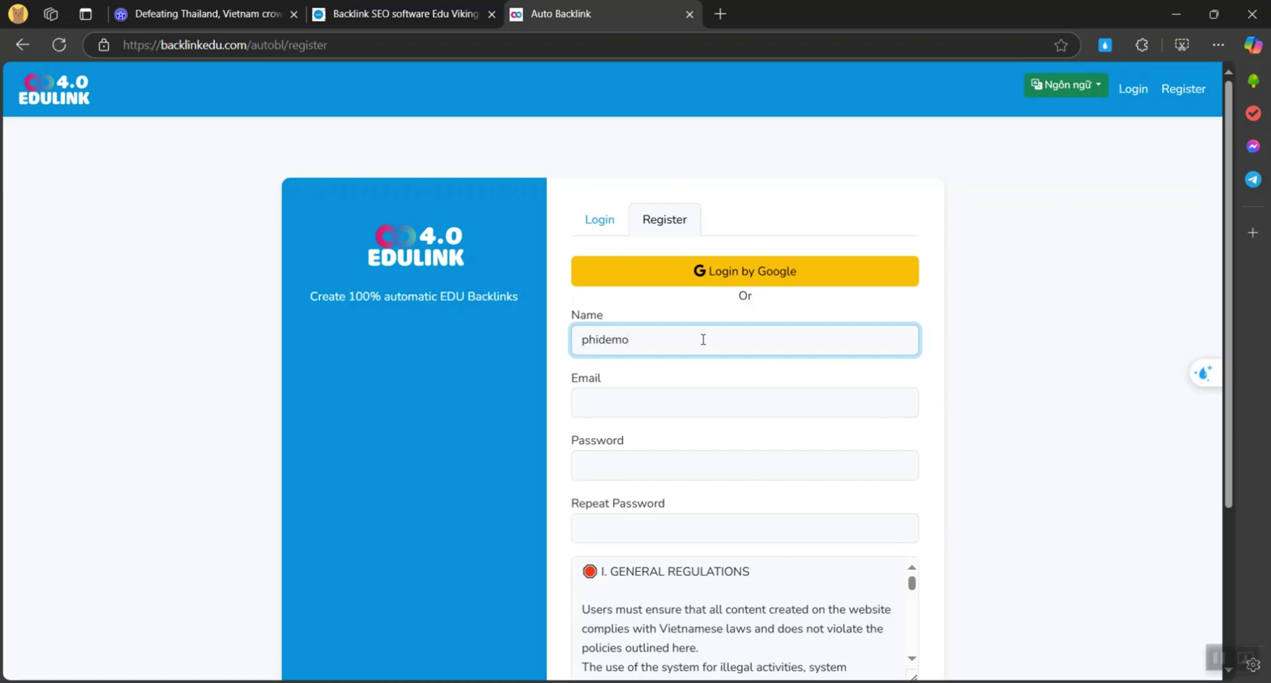
- Enter the account e-mail and the account password twice in the sign-up form
key(Tab)
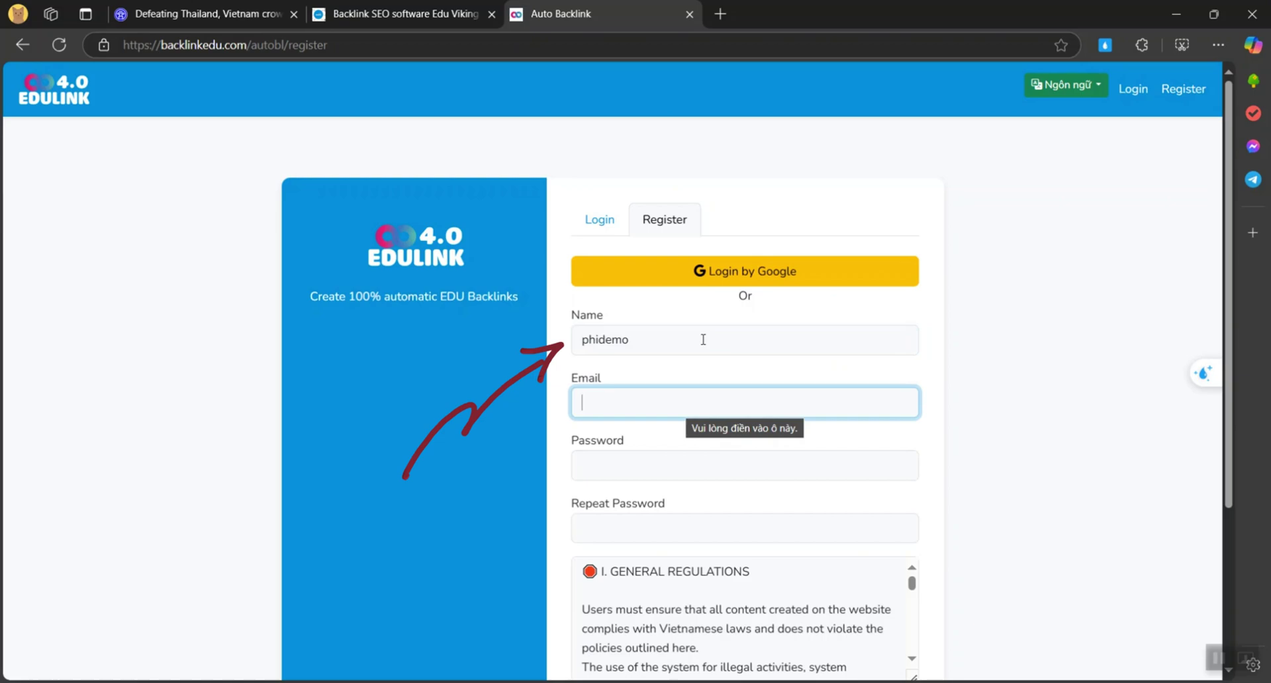
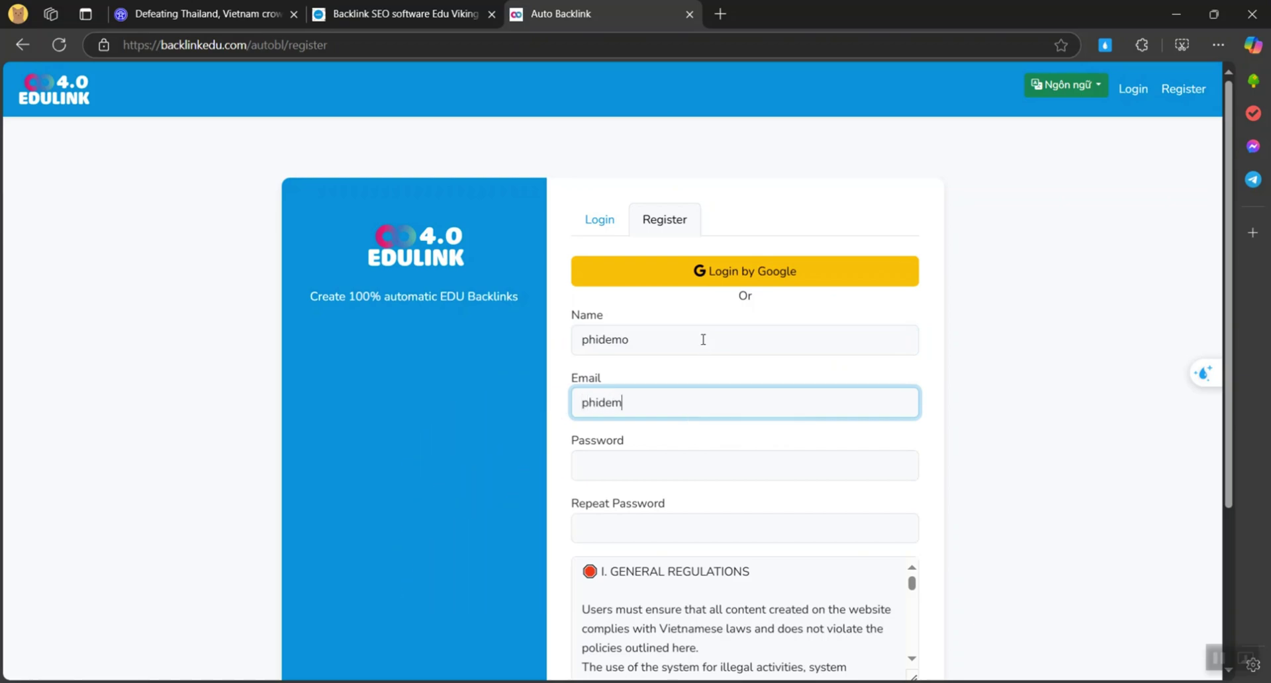
key(Tab)
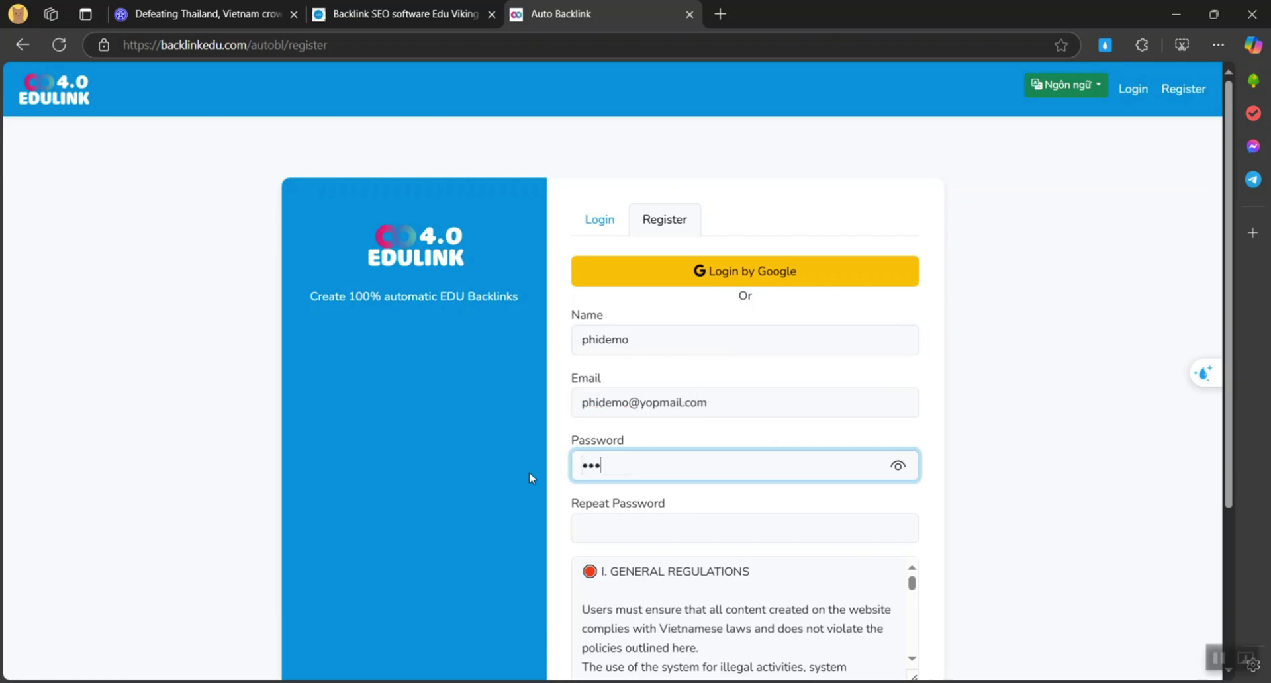
key(Tab)
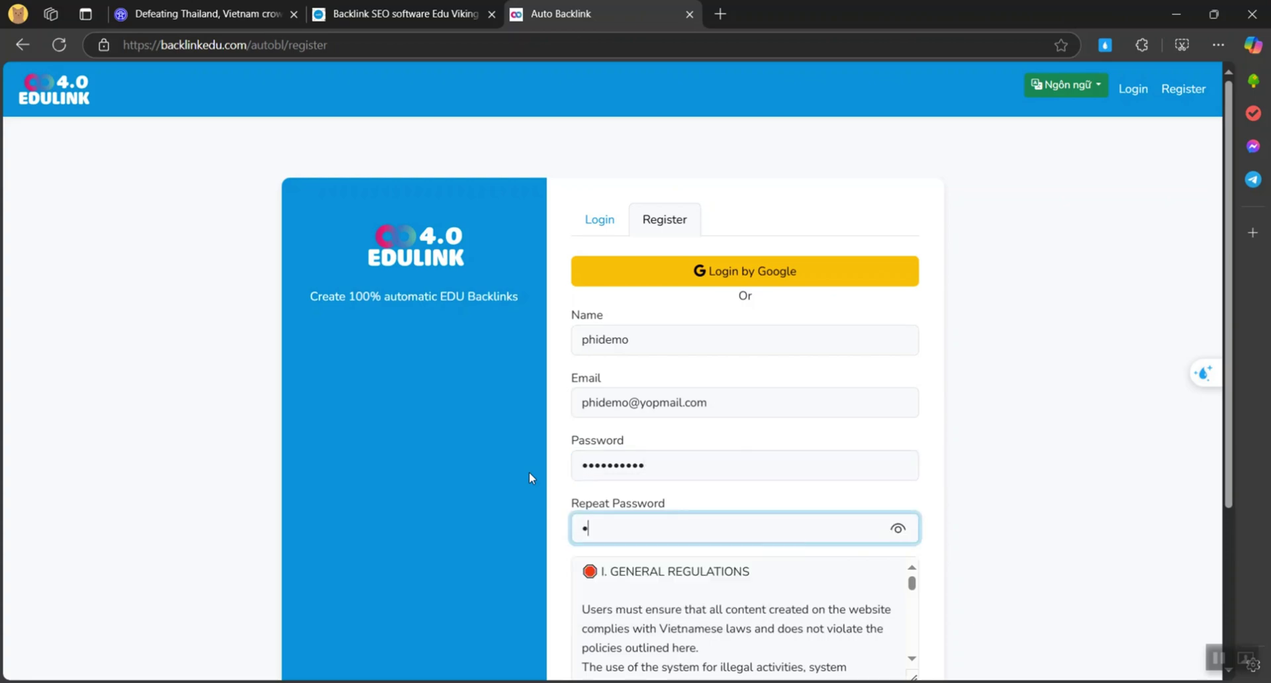
- Accept the terms, pass the 'I'm not a robot' check and submit the registration
scroll(899, 495, down, 1)
drag(911, 501, 913, 559)
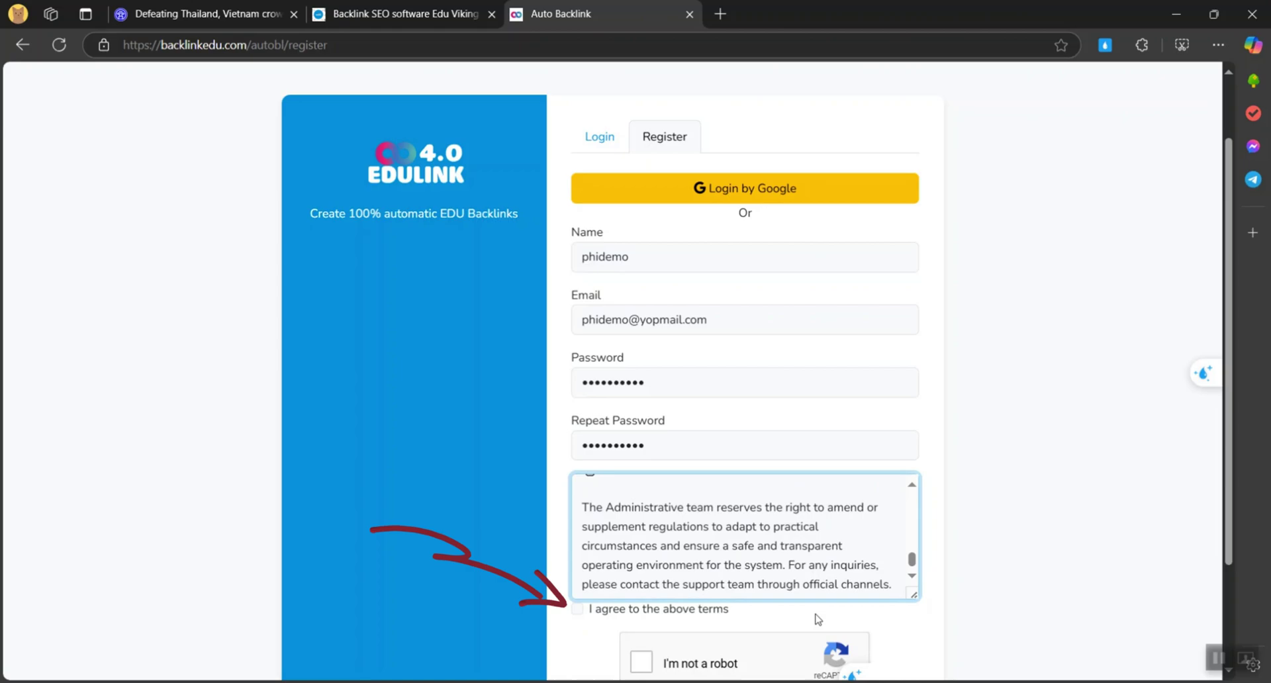
click(577, 608)
scroll(1105, 516, down, 2)
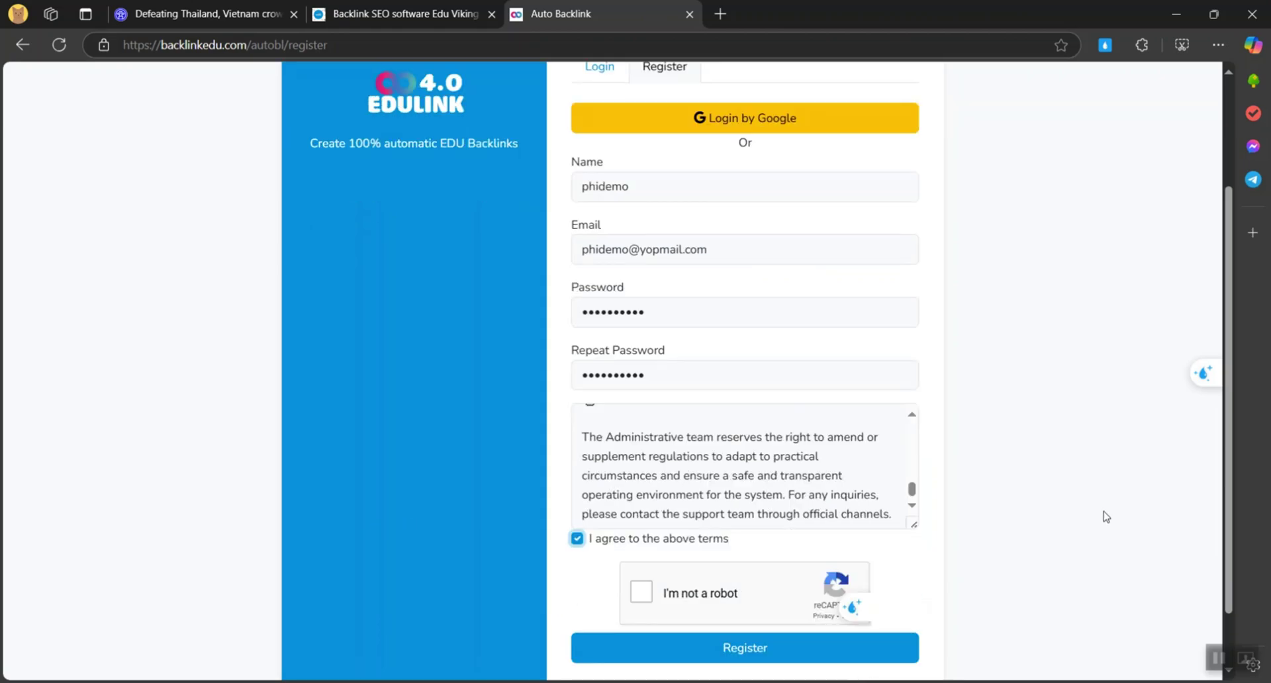
click(642, 523)
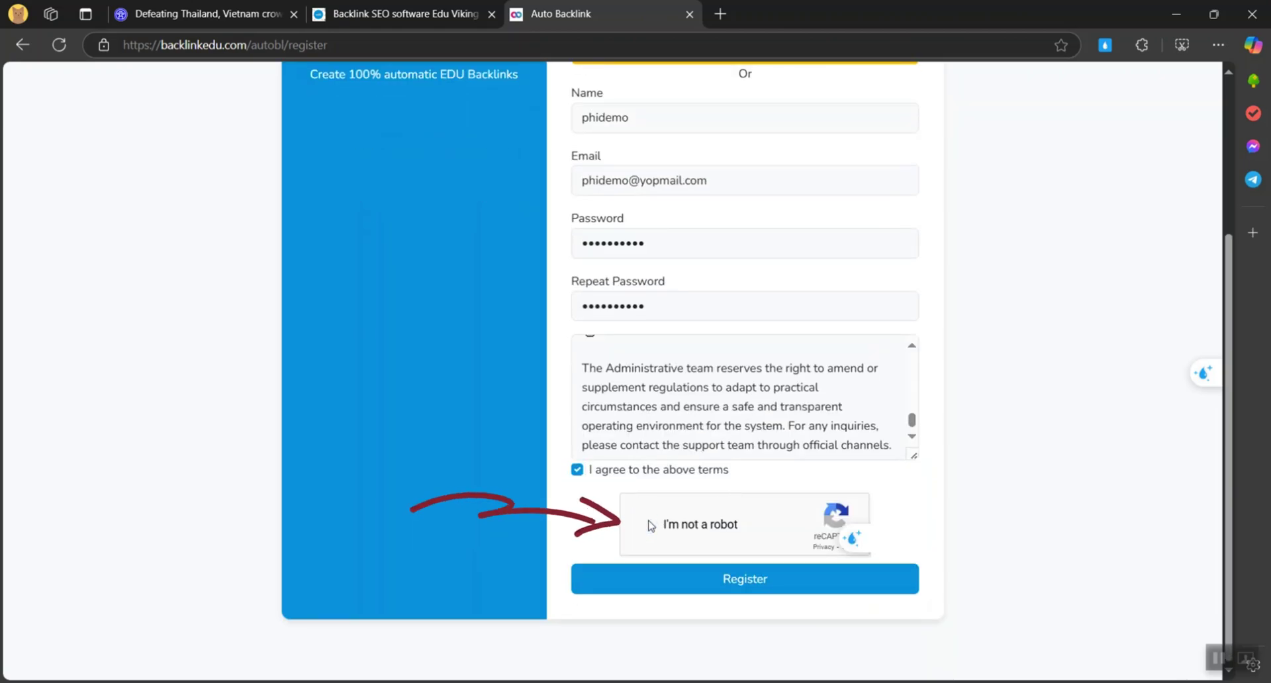
click(714, 580)
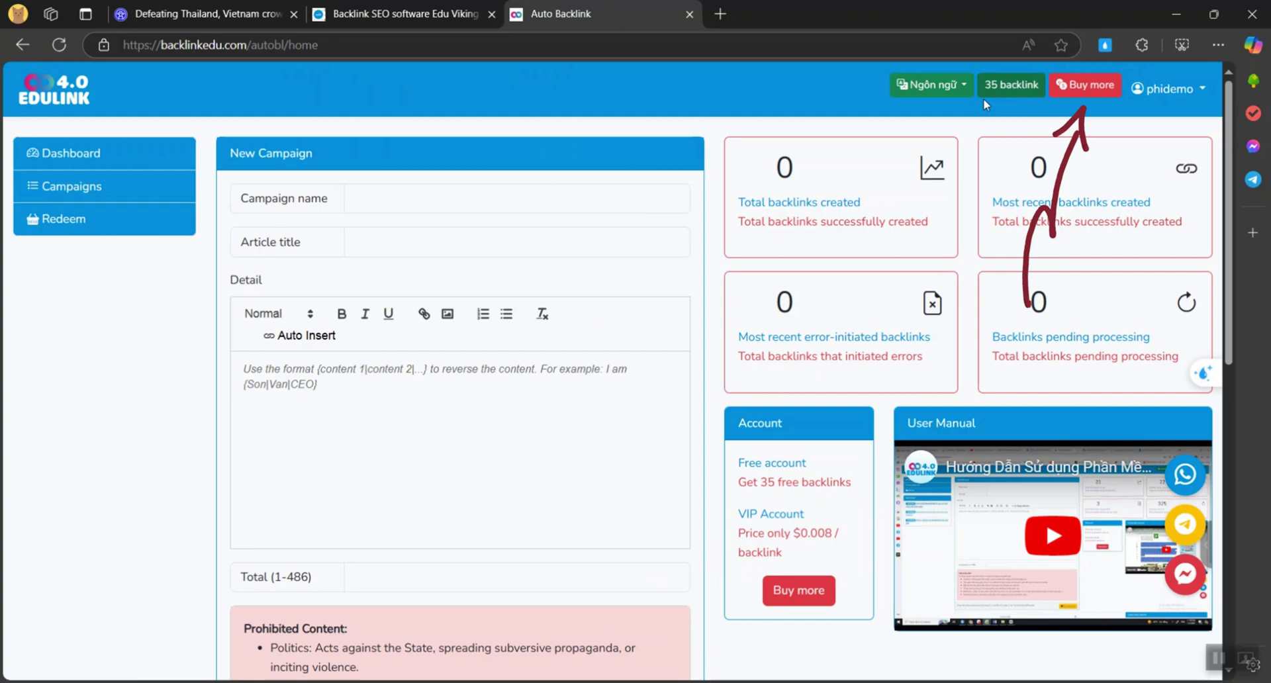
- Name the campaign 'demo' and use the Hanoi Times AFF Cup headline as the article title
click(430, 199)
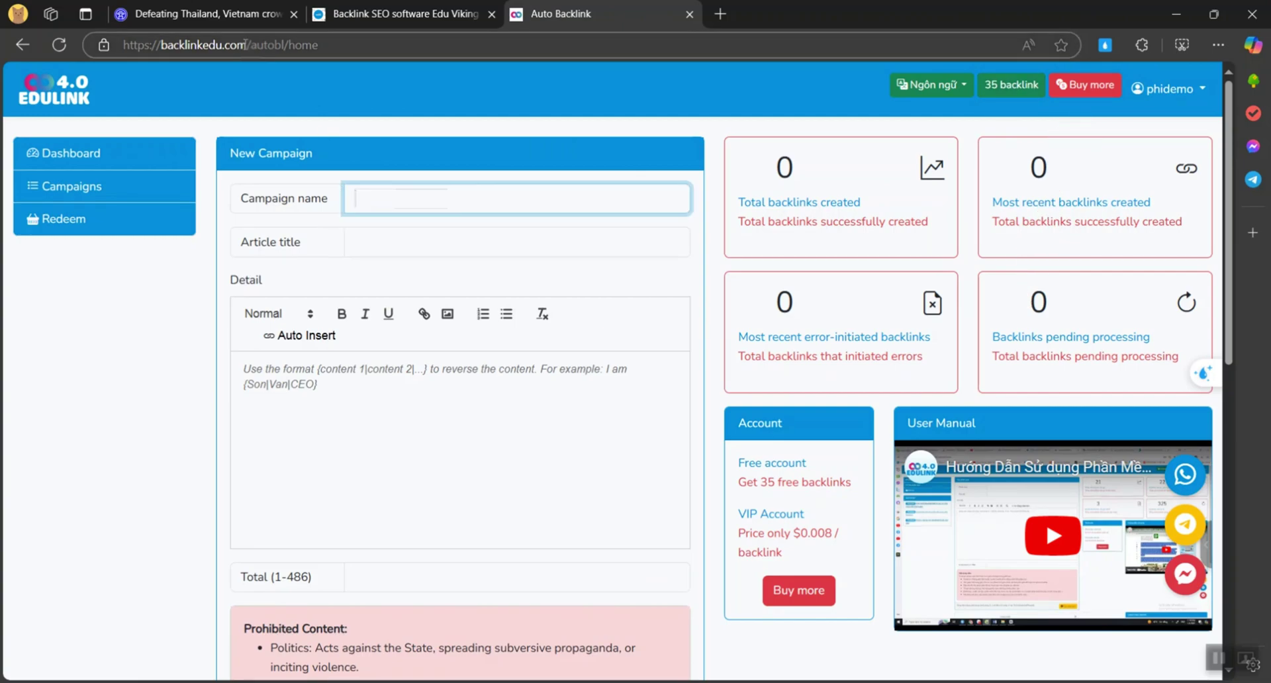
text(demo)
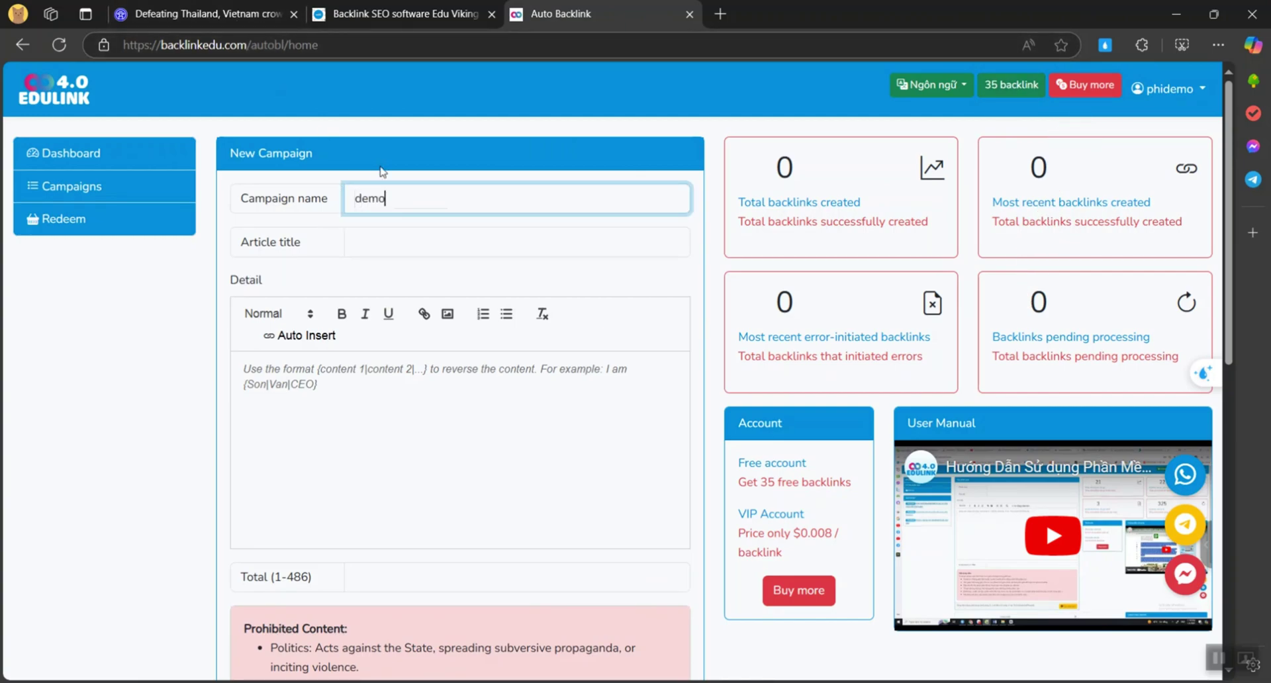
click(225, 17)
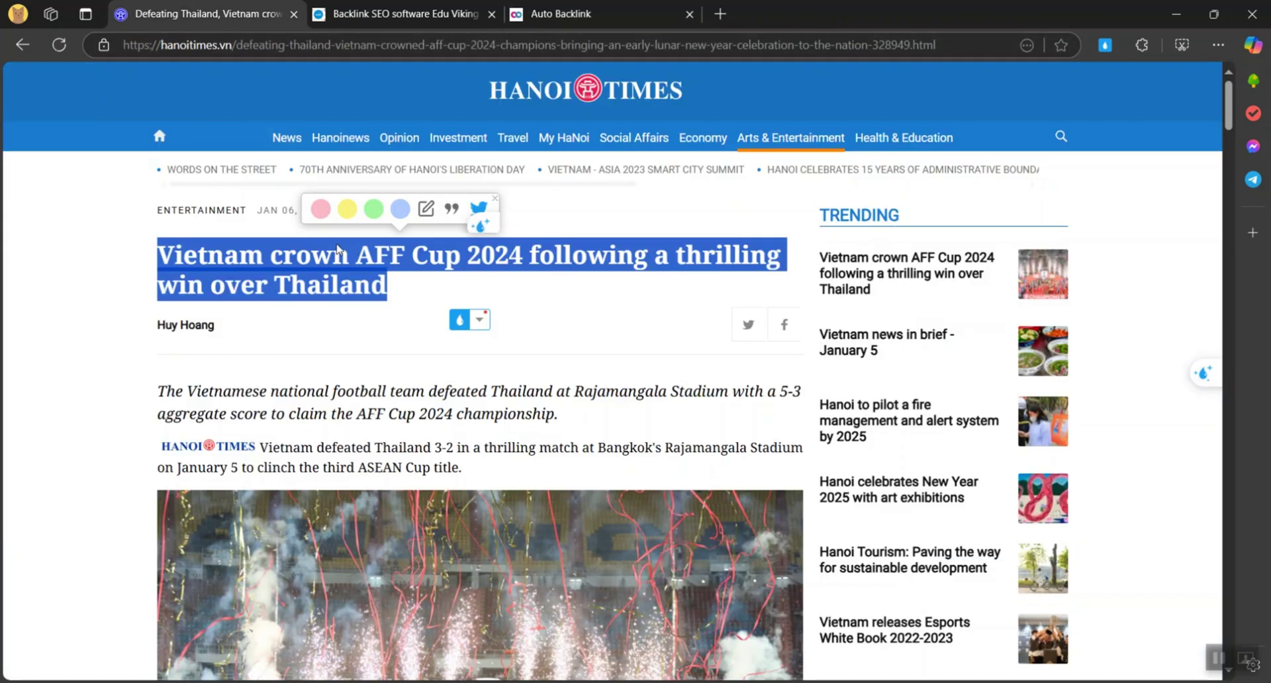
right_click(336, 283)
click(389, 296)
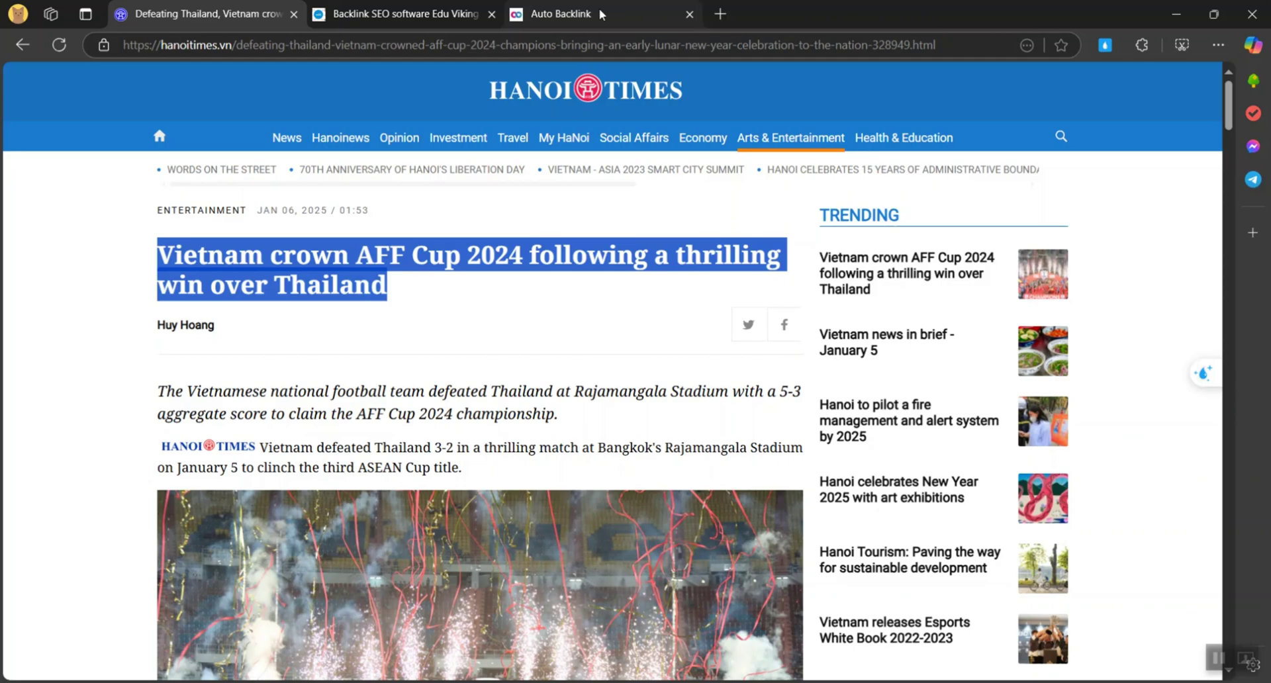
click(559, 14)
right_click(385, 241)
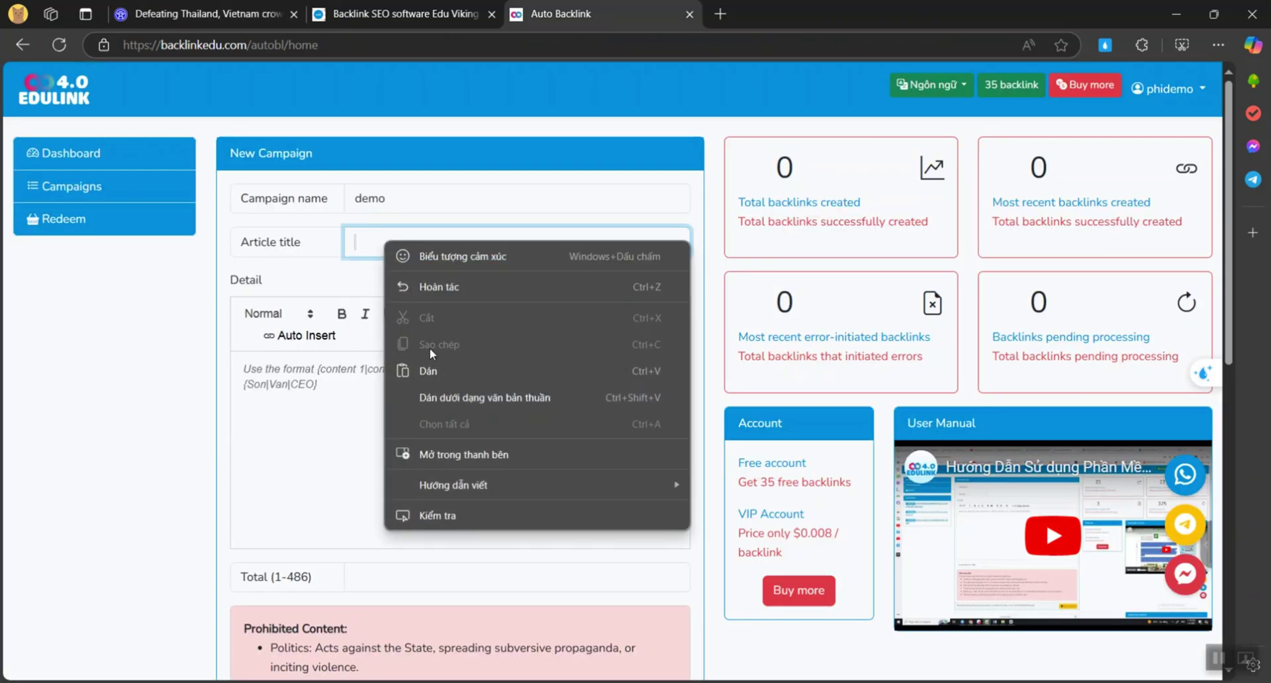
click(431, 370)
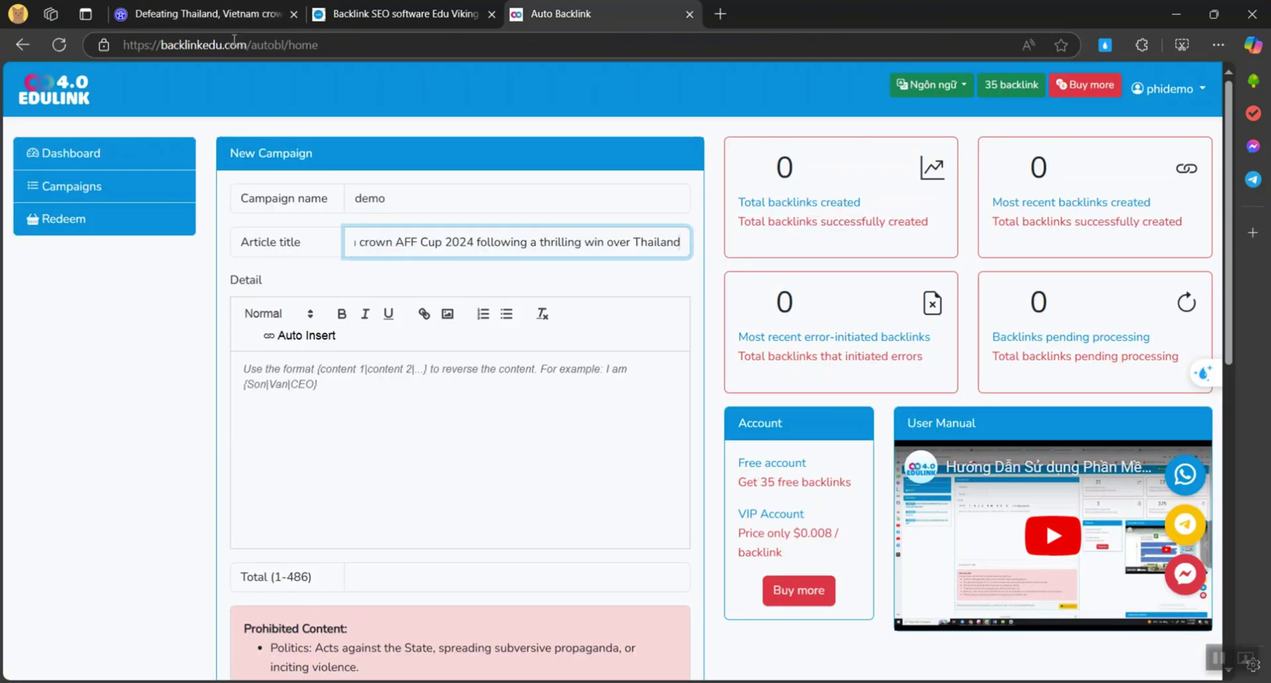
click(199, 14)
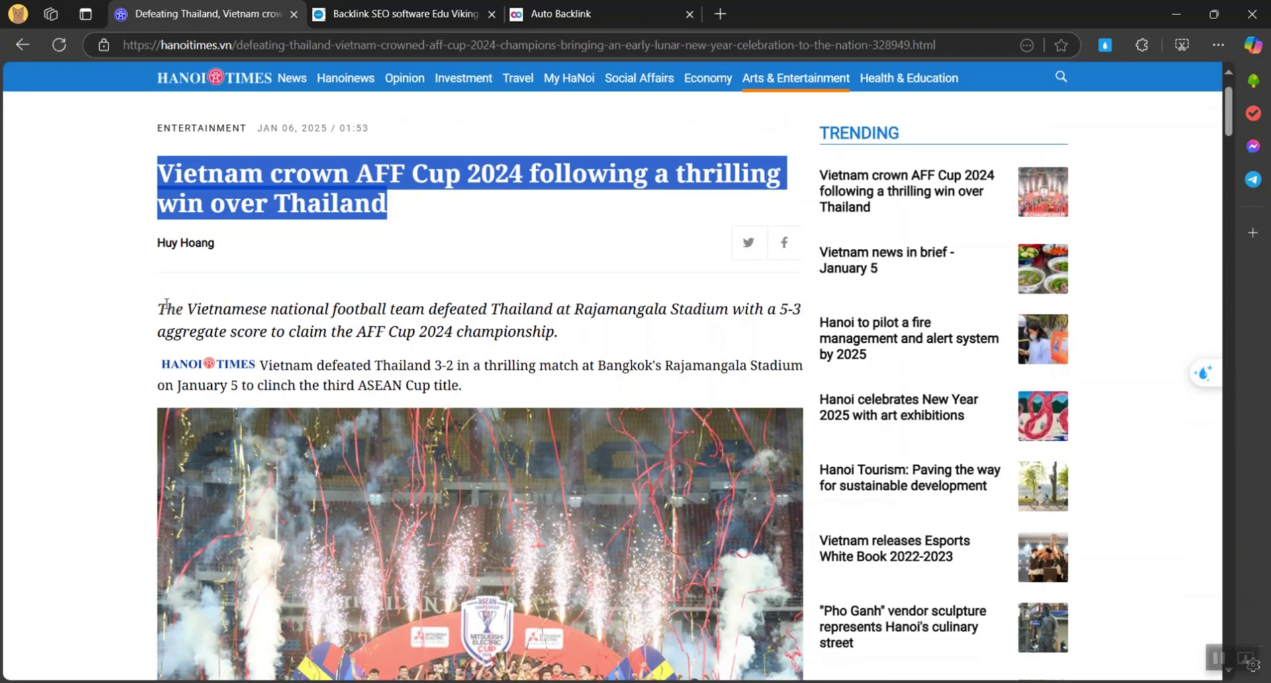
- Select the Hanoi Times story body from the lede down to the street-celebration caption
mouse_move(159, 309)
mouse_down()
mouse_move(393, 339)
mouse_move(558, 424)
mouse_move(624, 430)
mouse_move(714, 382)
mouse_up()
scroll(393, 339, down, 3)
scroll(393, 339, down, 3)
scroll(482, 395, down, 6)
scroll(496, 404, down, 3)
scroll(512, 409, down, 3)
scroll(526, 417, down, 4)
scroll(557, 420, down, 4)
scroll(571, 422, down, 3)
scroll(596, 426, down, 4)
scroll(616, 429, down, 4)
scroll(626, 431, down, 3)
scroll(630, 430, down, 4)
scroll(646, 430, down, 1)
scroll(652, 430, down, 3)
scroll(718, 413, down, 1)
right_click(574, 216)
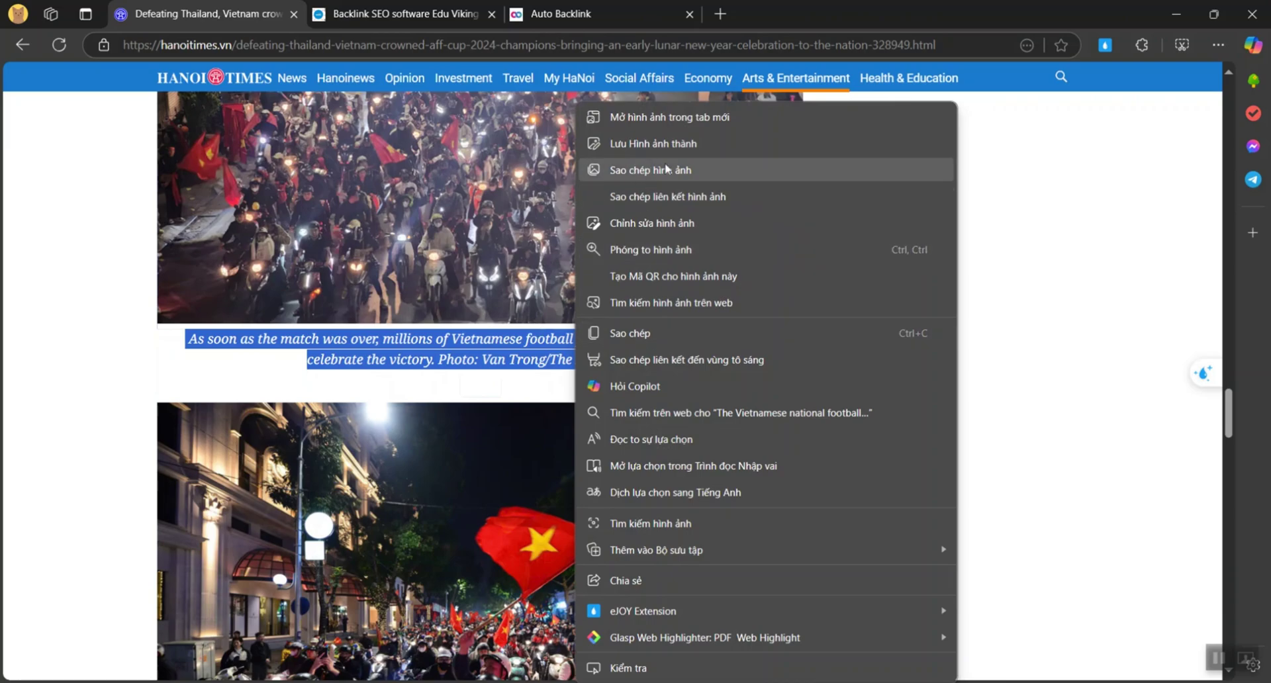
- Copy the selected Hanoi Times story and paste it into the campaign's Detail editor
click(629, 332)
click(560, 13)
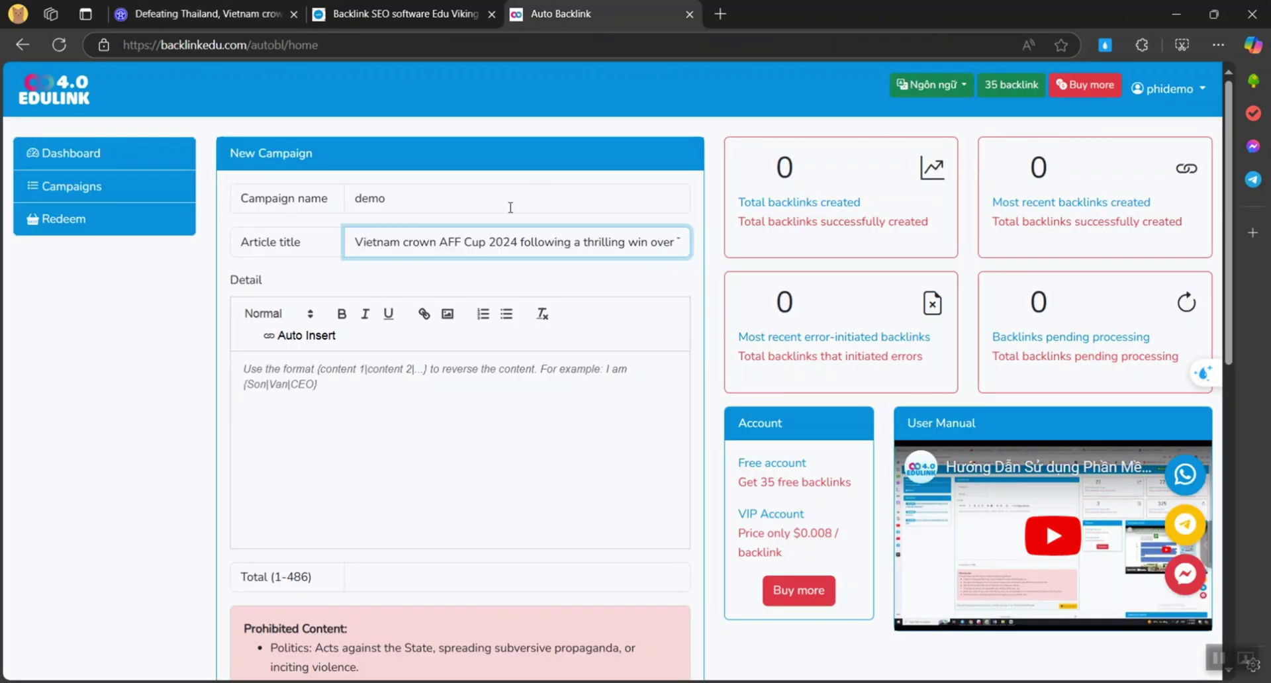
click(405, 405)
text(v)
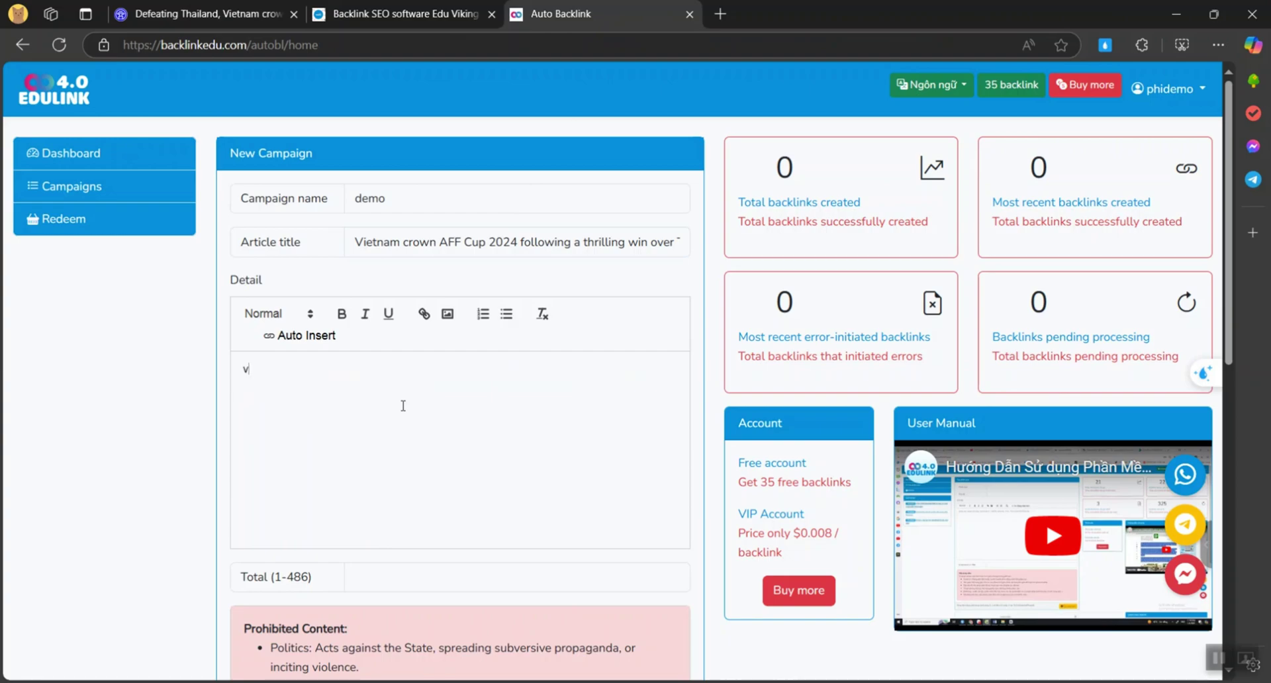
key(BackSpace)
right_click(402, 406)
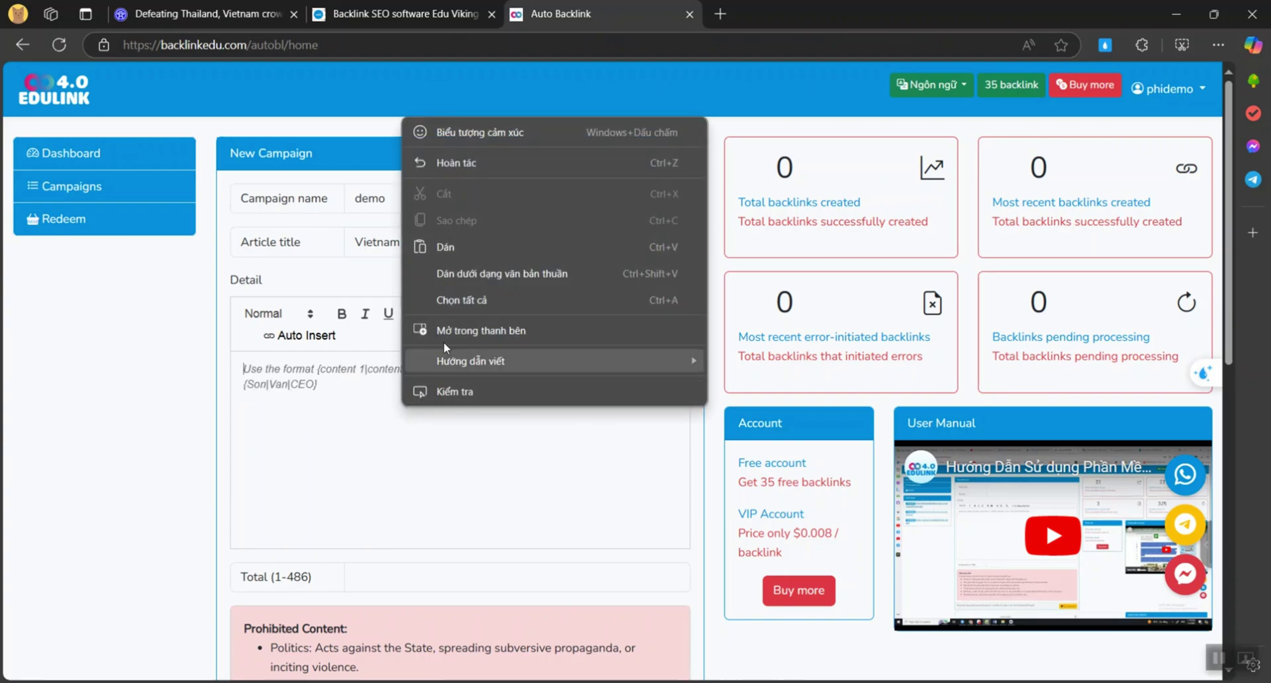
click(466, 244)
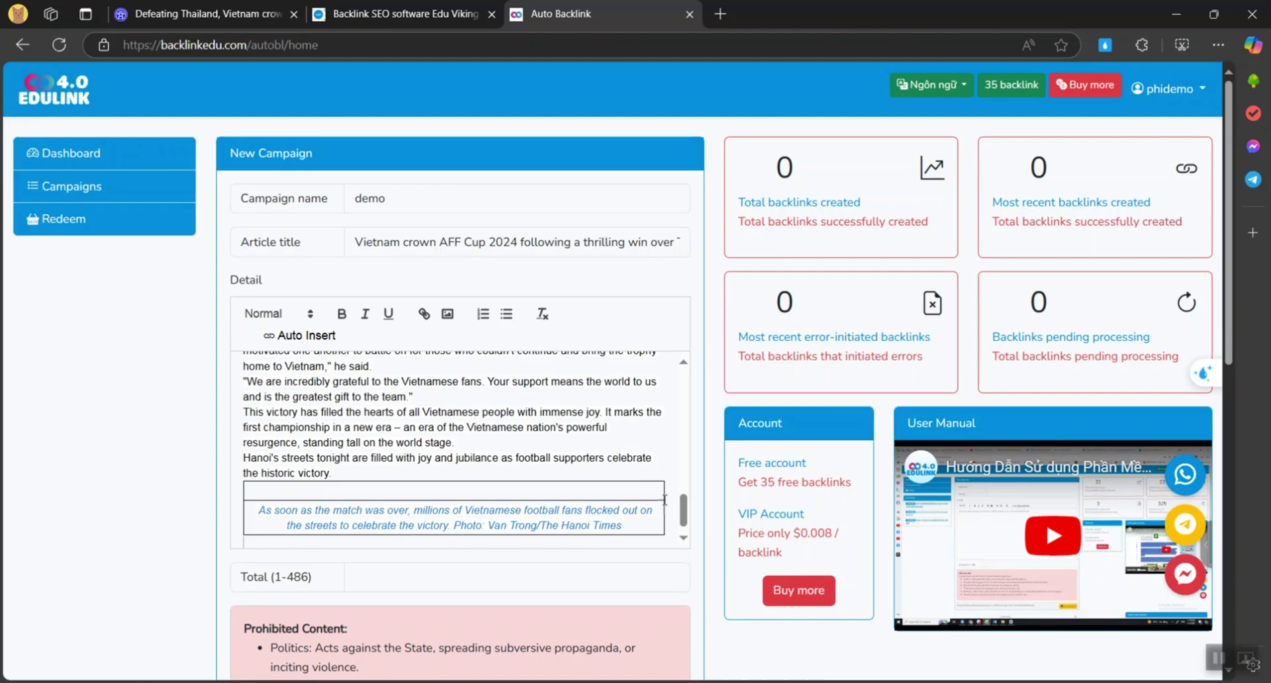
scroll(563, 477, up, 5)
scroll(562, 470, up, 5)
scroll(529, 463, up, 5)
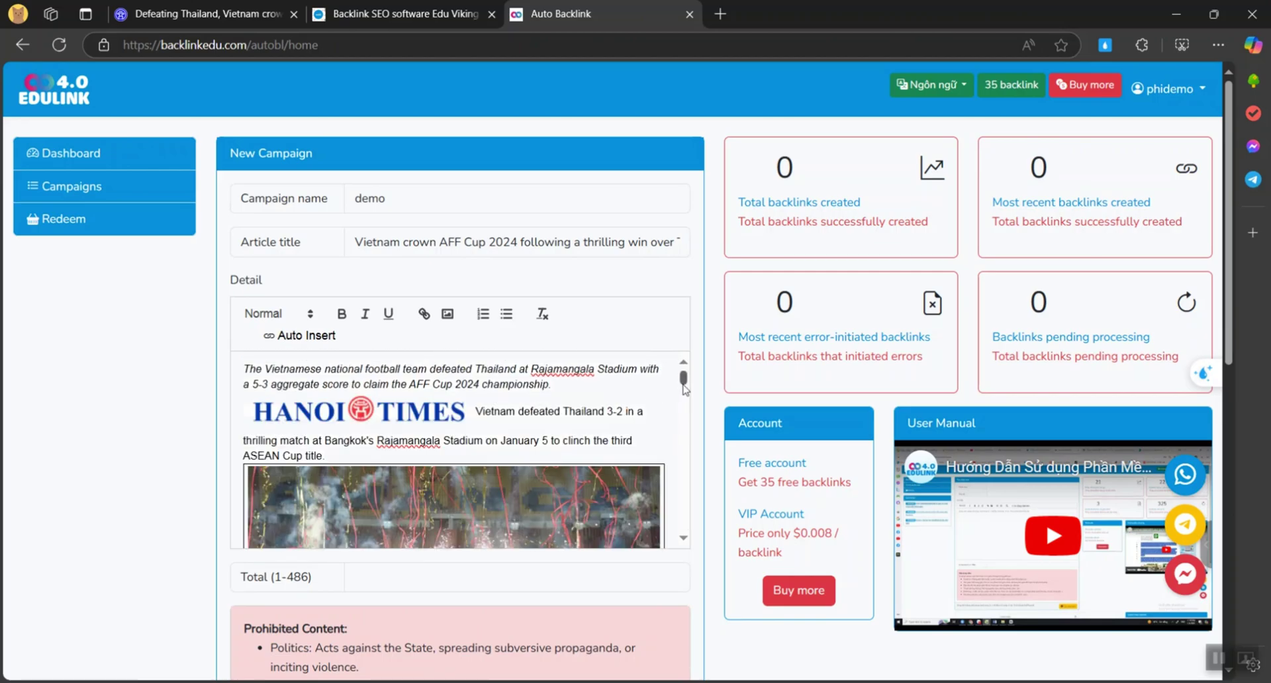
mouse_move(683, 379)
mouse_down()
mouse_move(698, 431)
mouse_move(695, 383)
mouse_up()
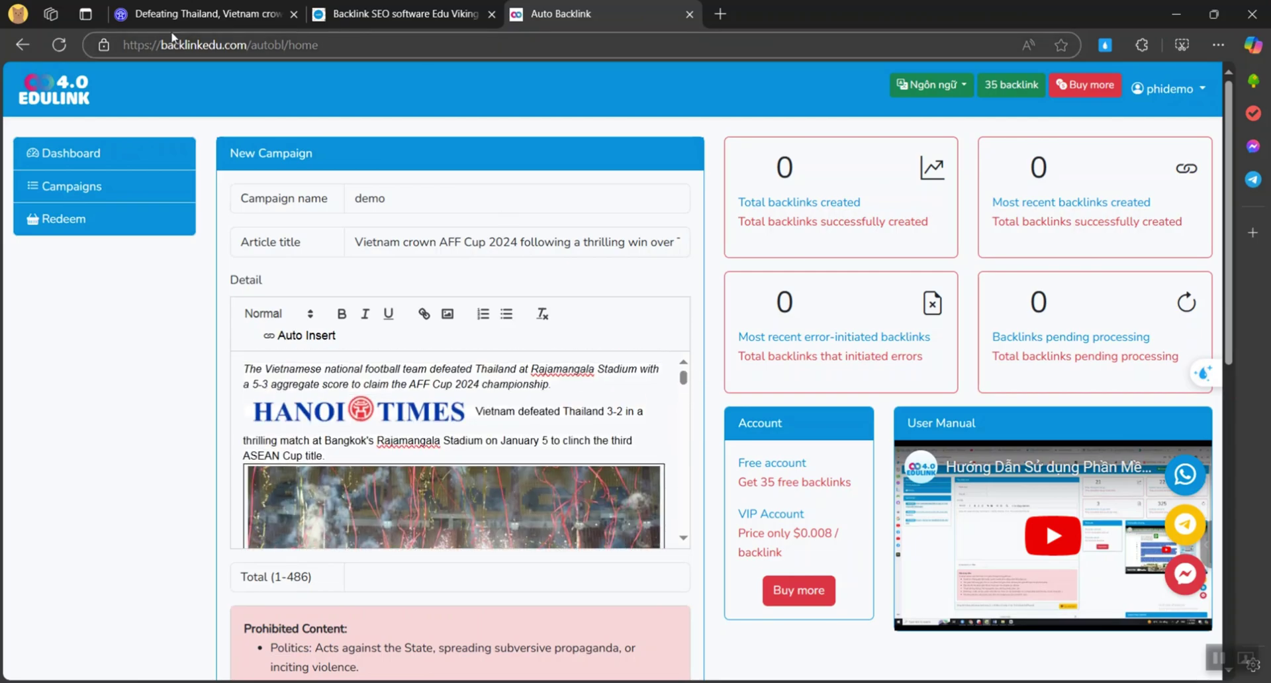
click(166, 13)
- Copy the Hanoi Times article's full web address and return to the campaign form
click(258, 46)
right_click(257, 46)
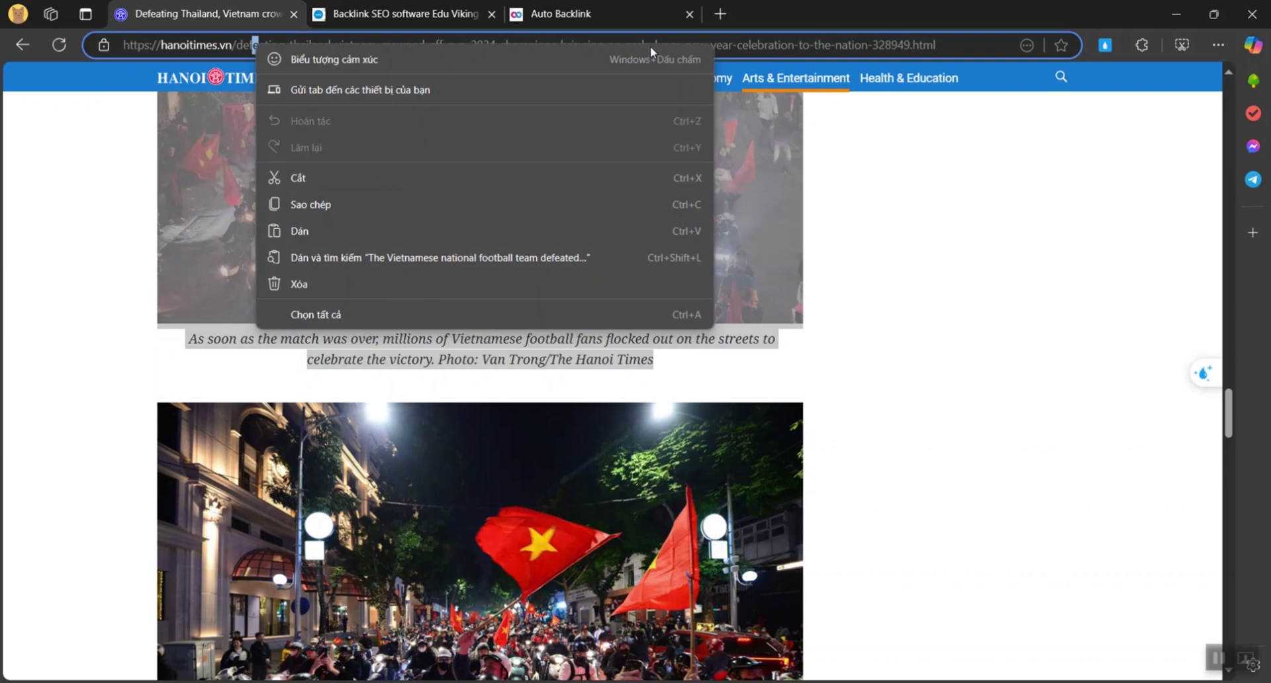
drag(963, 45, 89, 26)
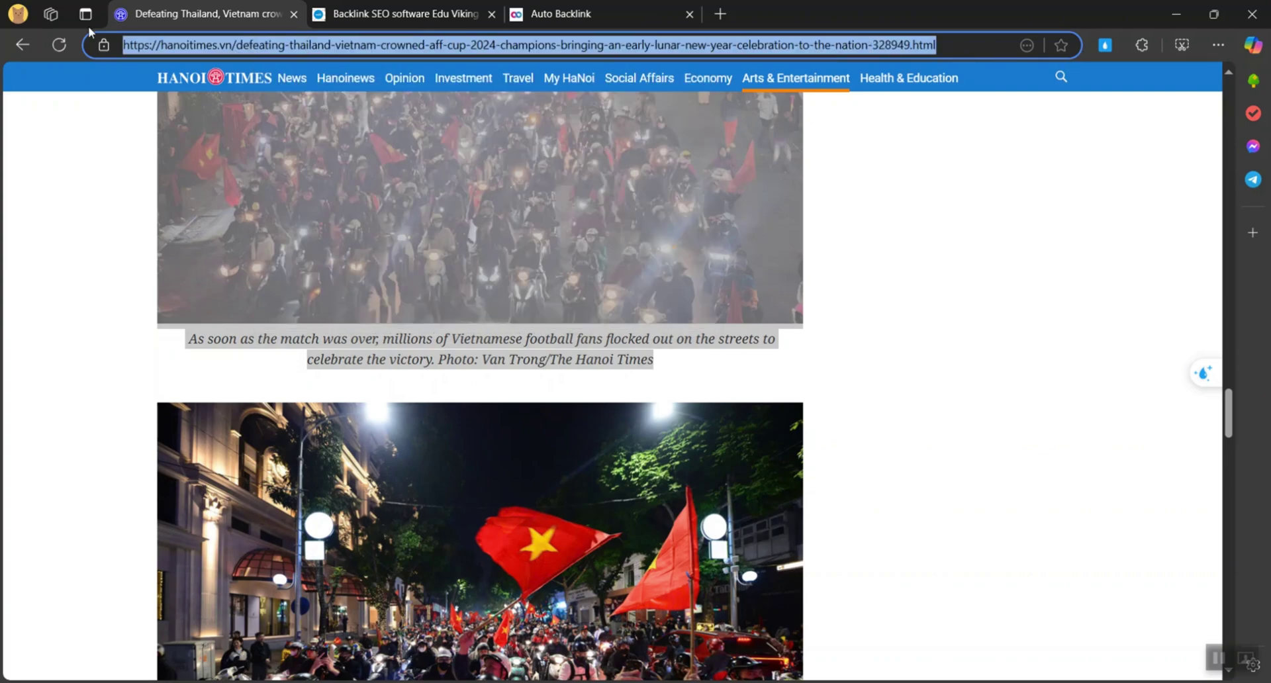
right_click(192, 44)
click(248, 198)
click(560, 13)
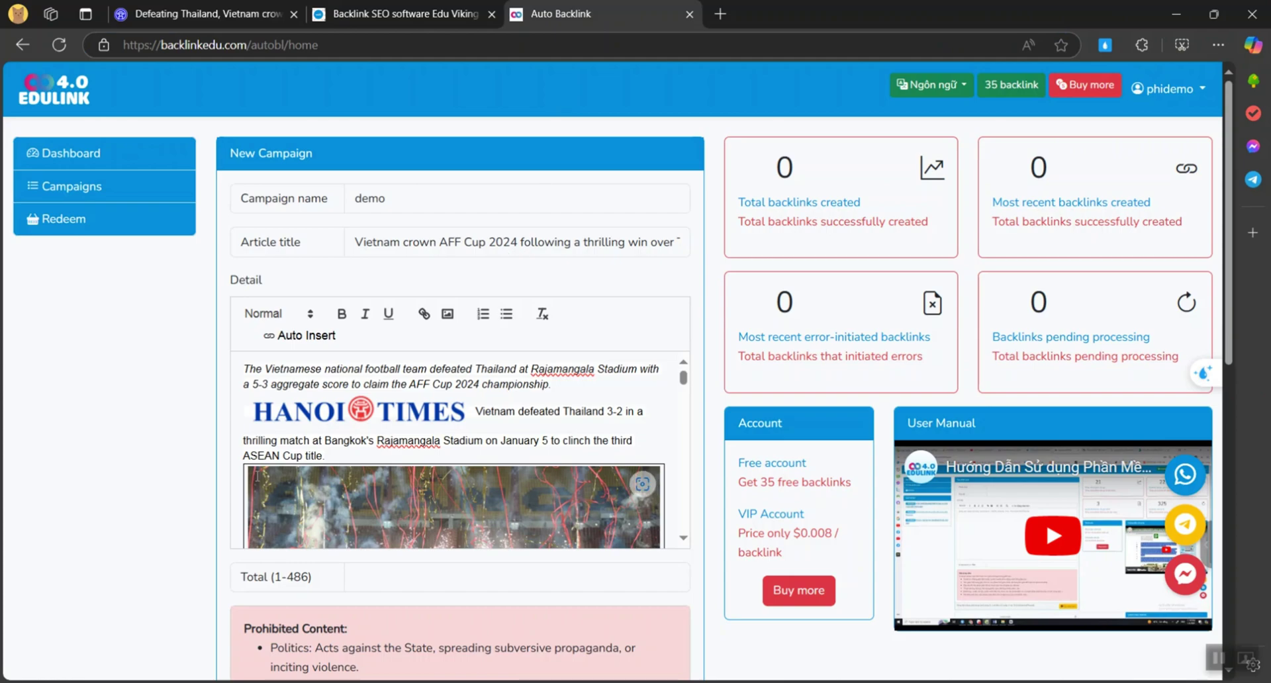
- Link the phrase 'Vietnam defeated Thailand 3-2' to the Hanoi Times article URL
double_click(474, 408)
click(498, 410)
drag(475, 411, 622, 411)
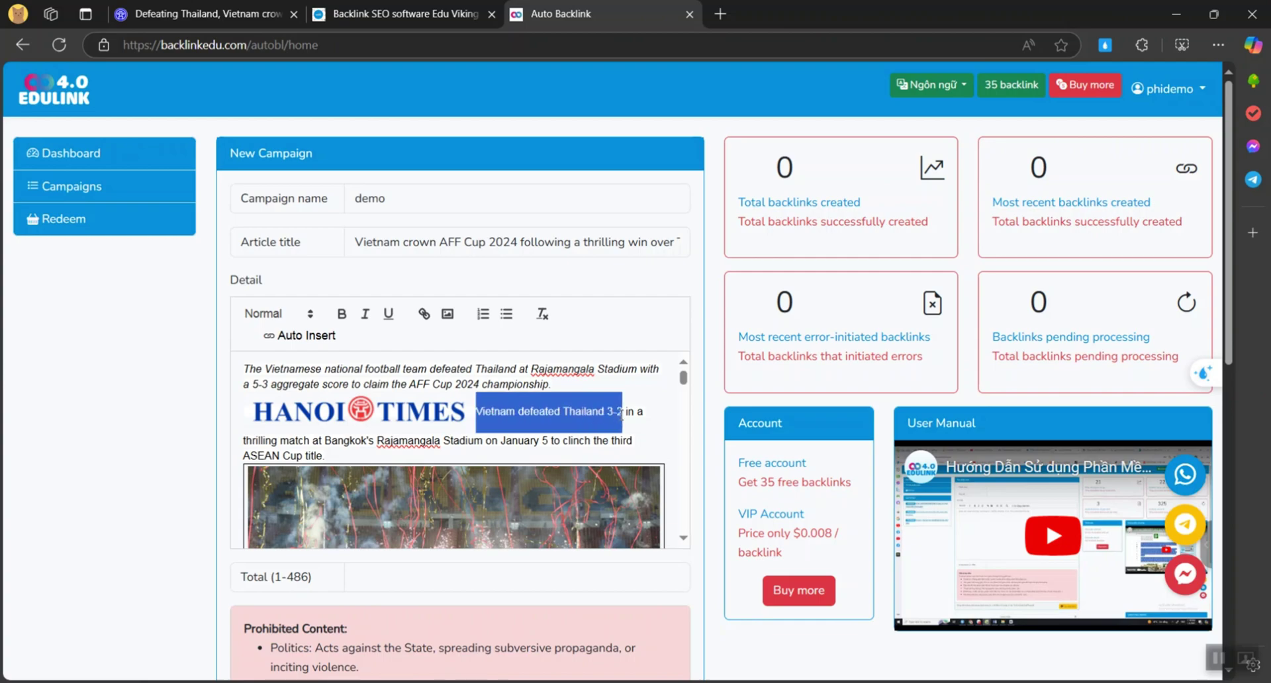
right_click(589, 412)
mouse_move(695, 310)
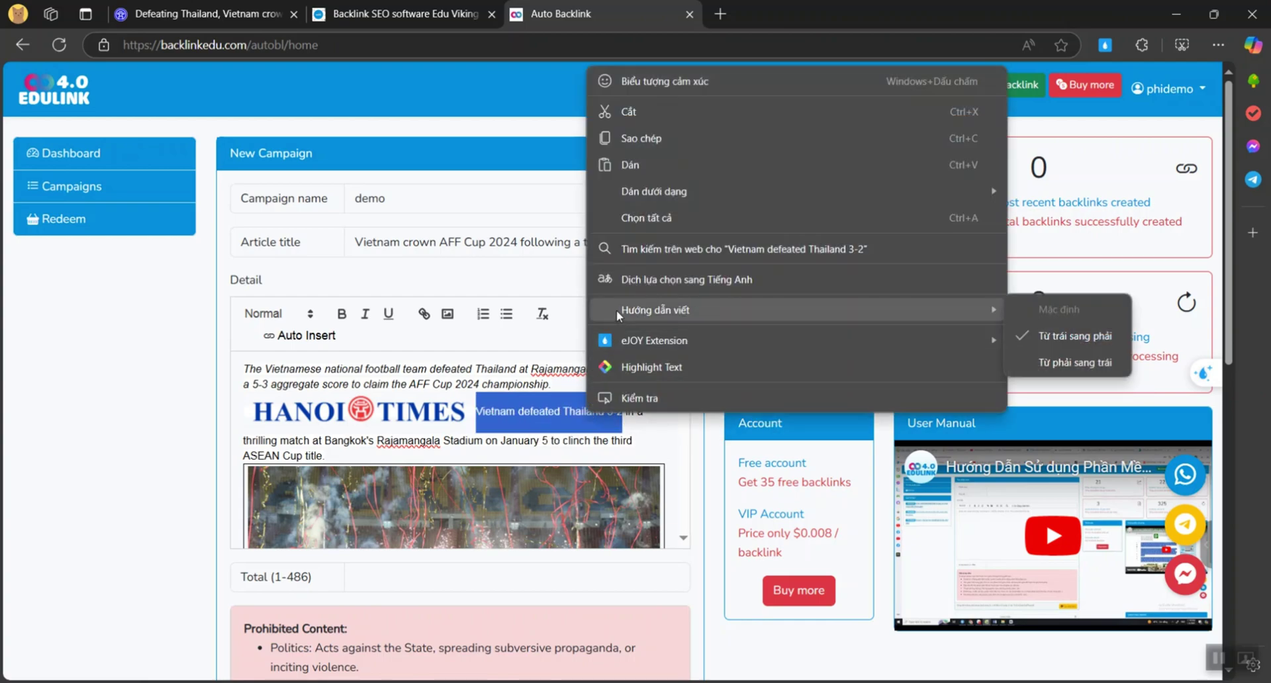
click(424, 315)
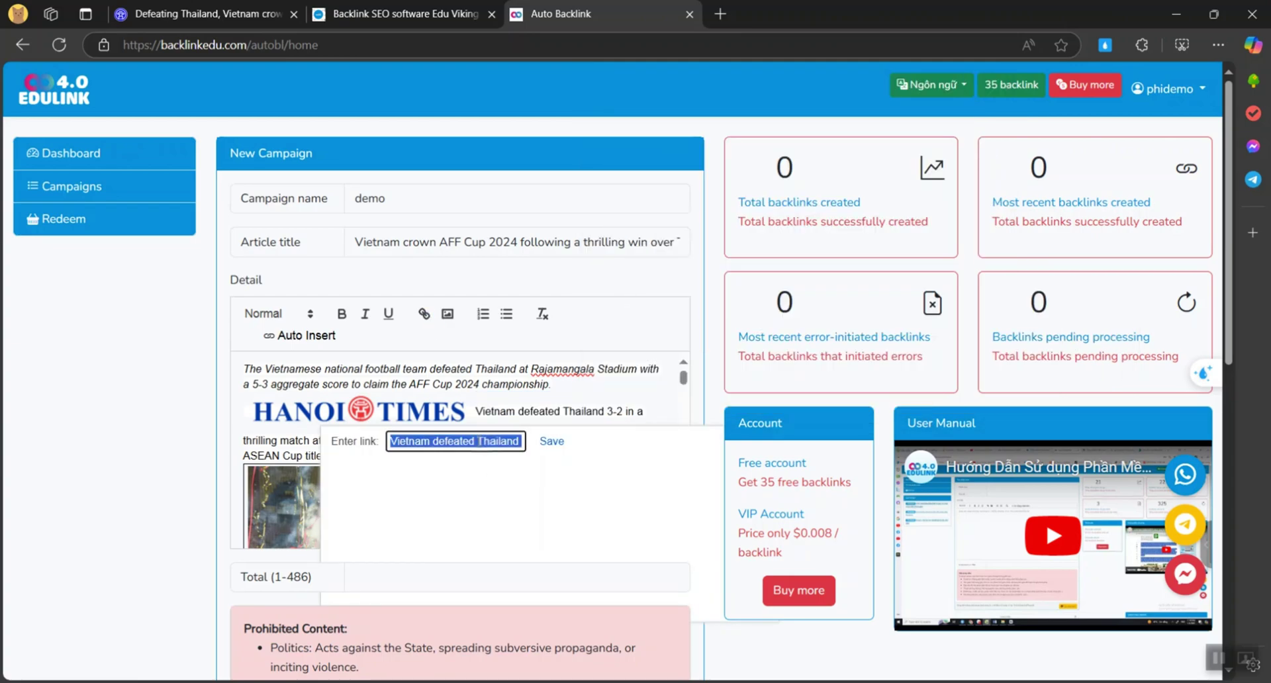
right_click(480, 444)
click(536, 191)
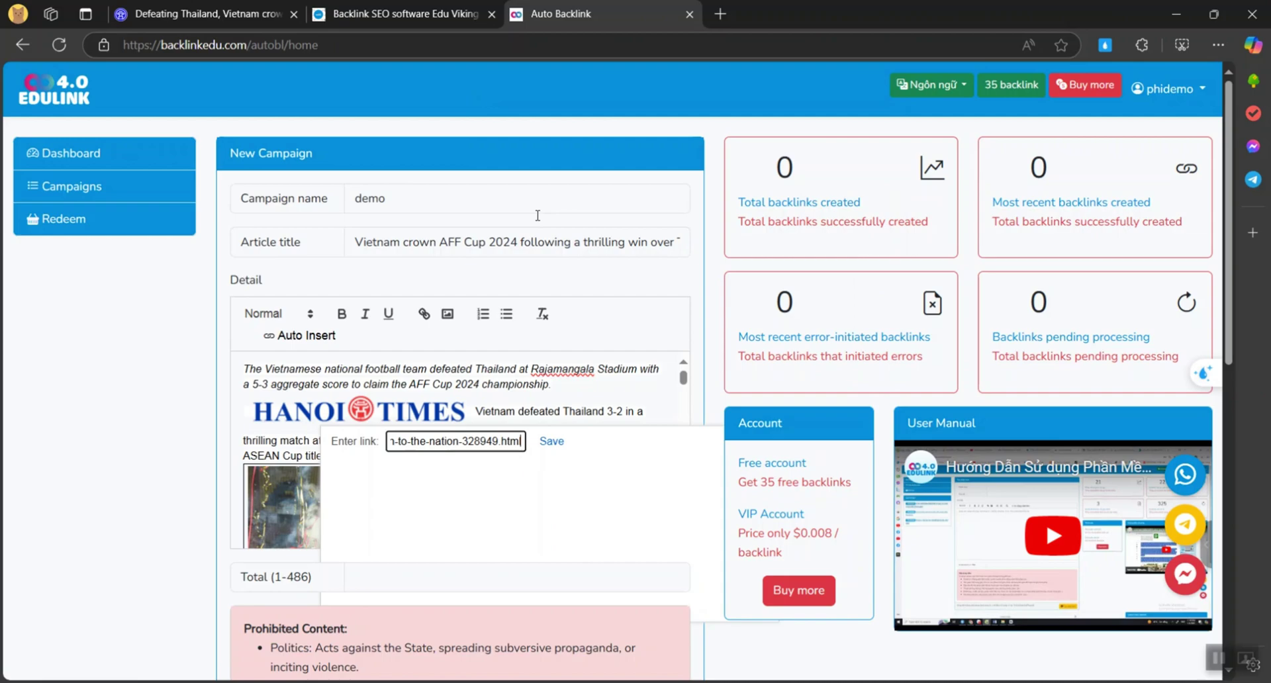
click(553, 443)
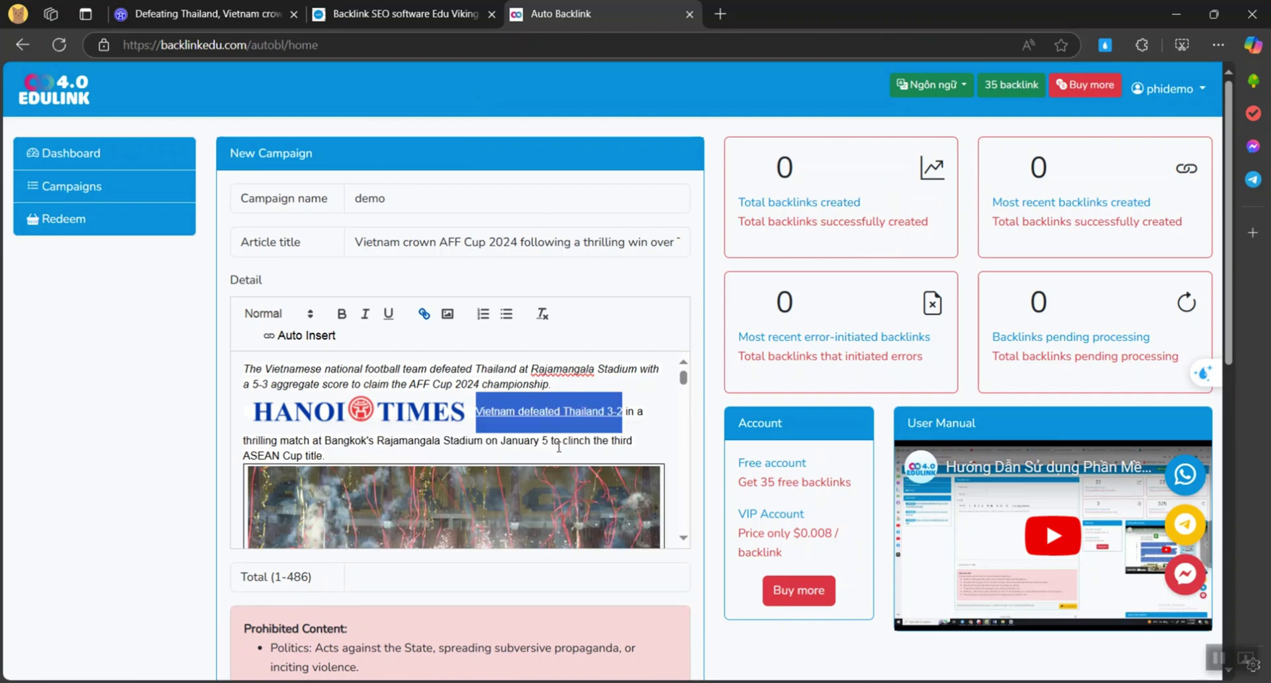
click(558, 442)
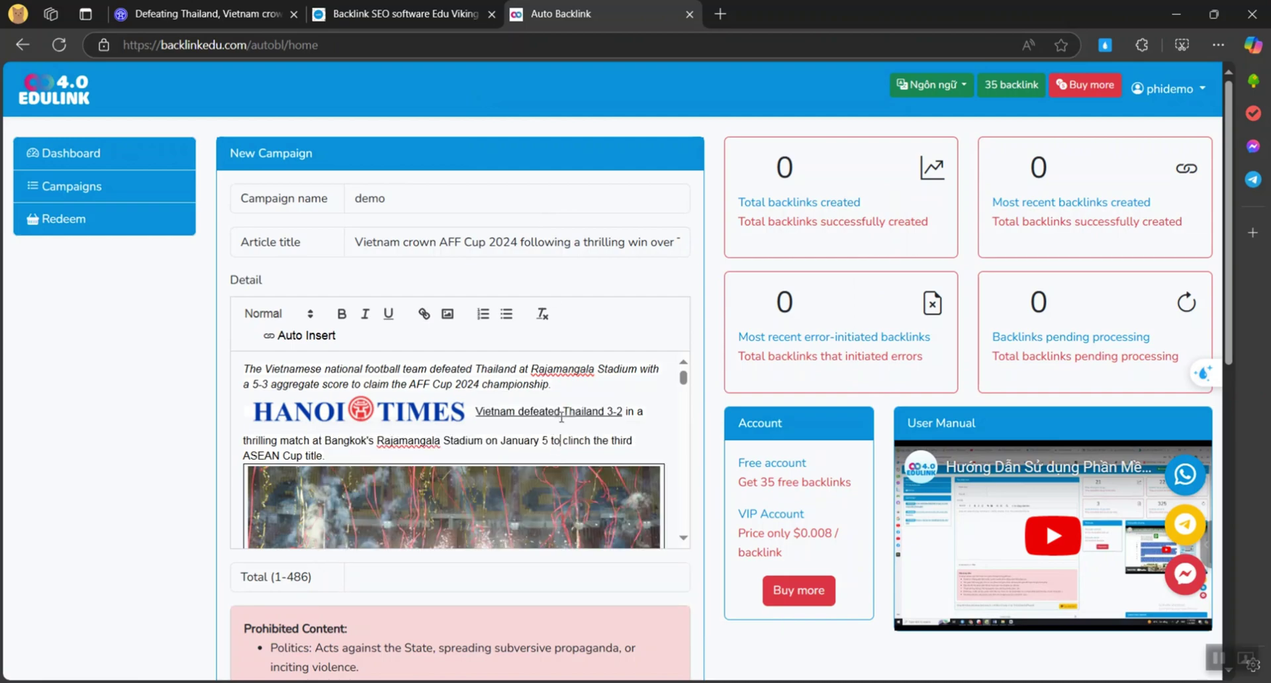
- Set the campaign's Total backlinks to 10 and submit it as a new campaign
scroll(556, 503, down, 2)
scroll(556, 503, down, 1)
scroll(556, 503, down, 2)
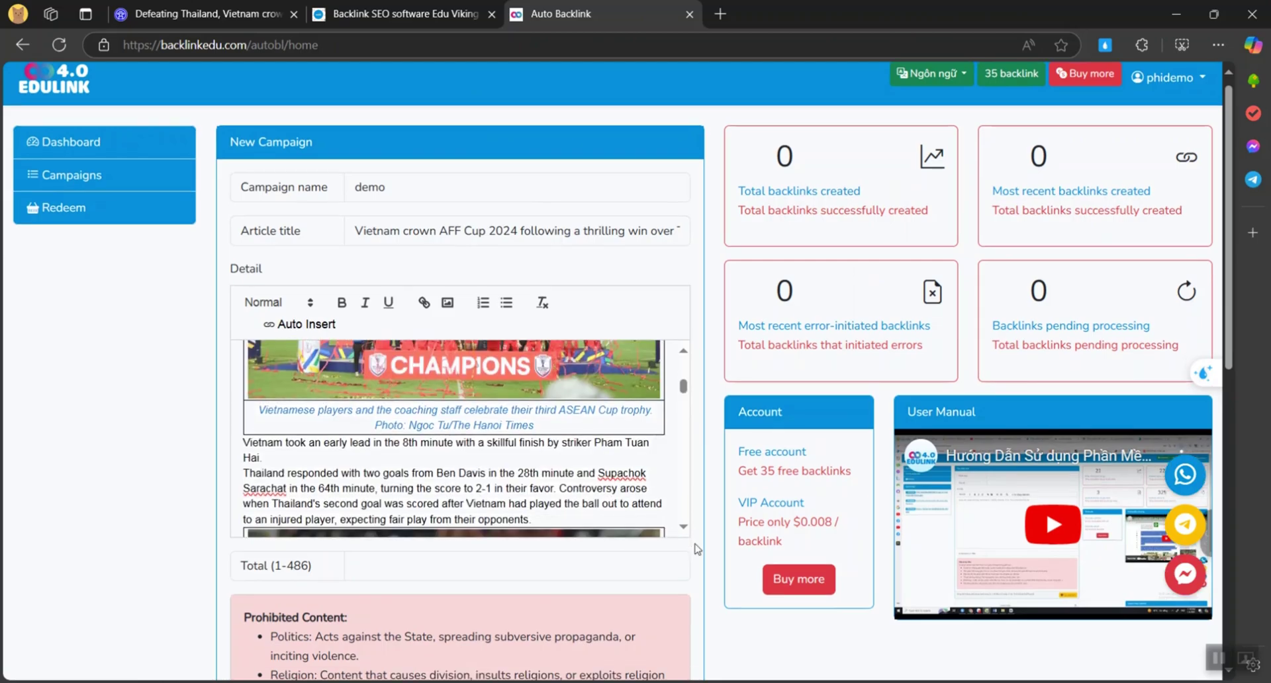
scroll(698, 546, down, 3)
scroll(699, 547, down, 3)
scroll(724, 541, up, 2)
triple_click(324, 266)
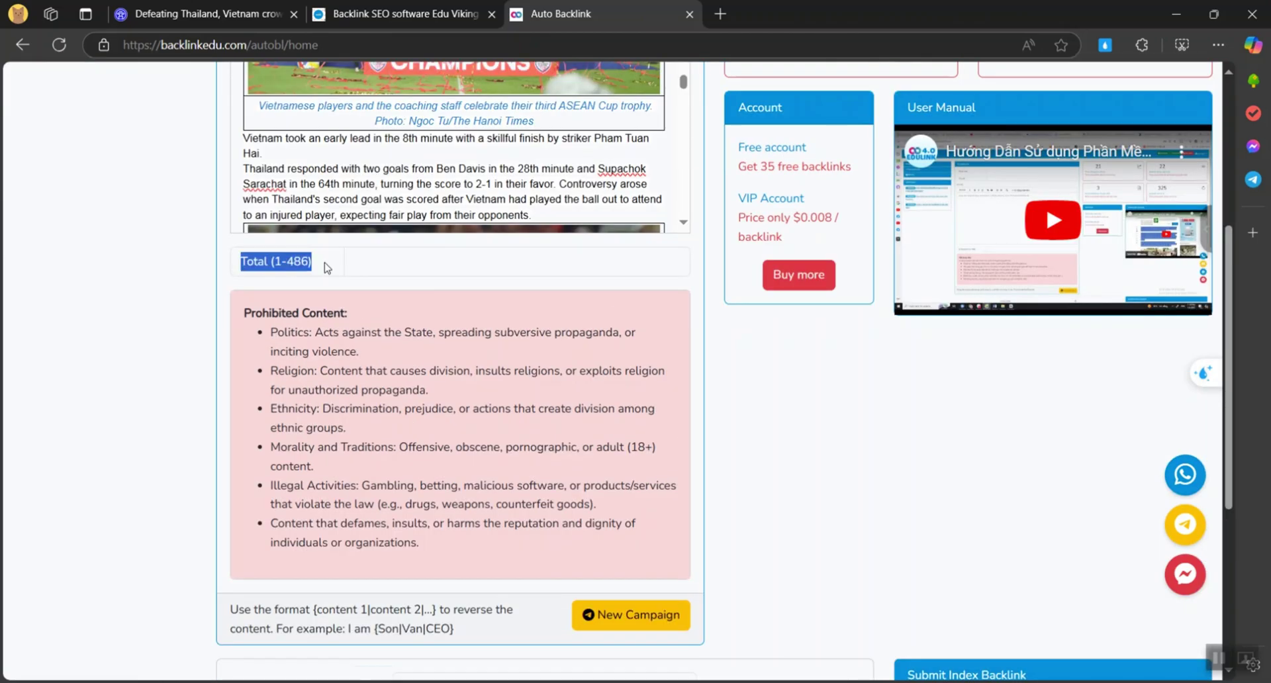
drag(231, 604, 454, 629)
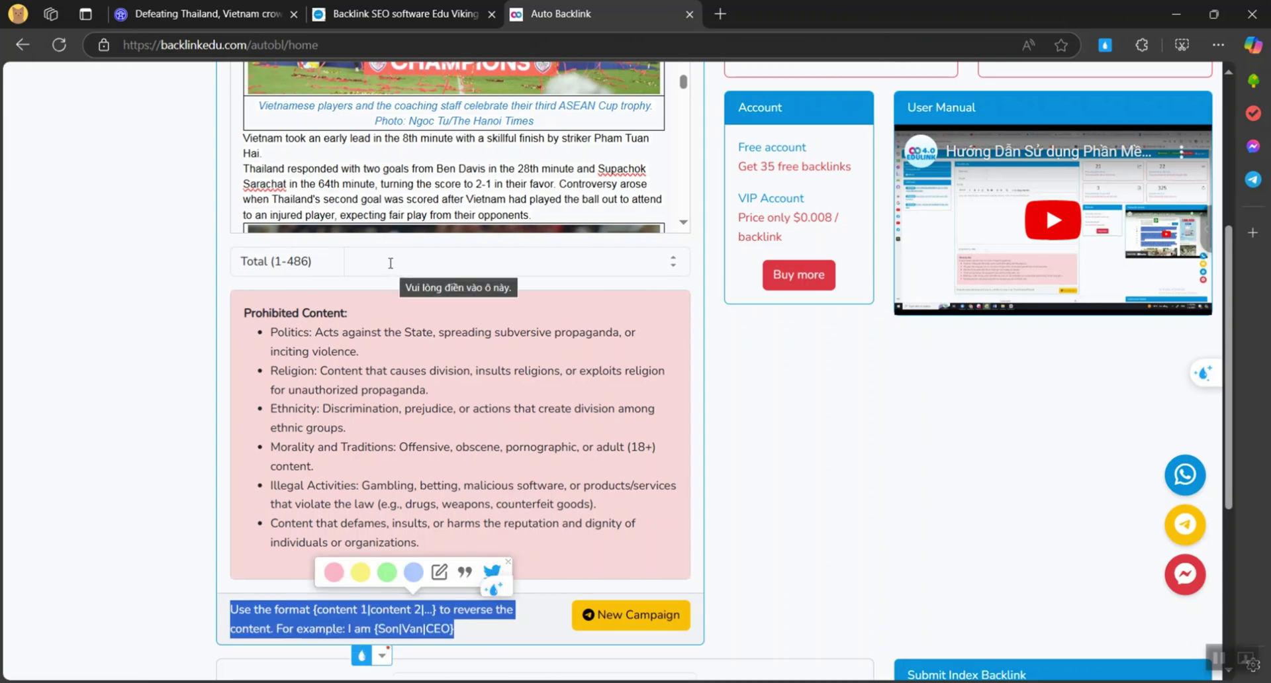
drag(243, 312, 492, 582)
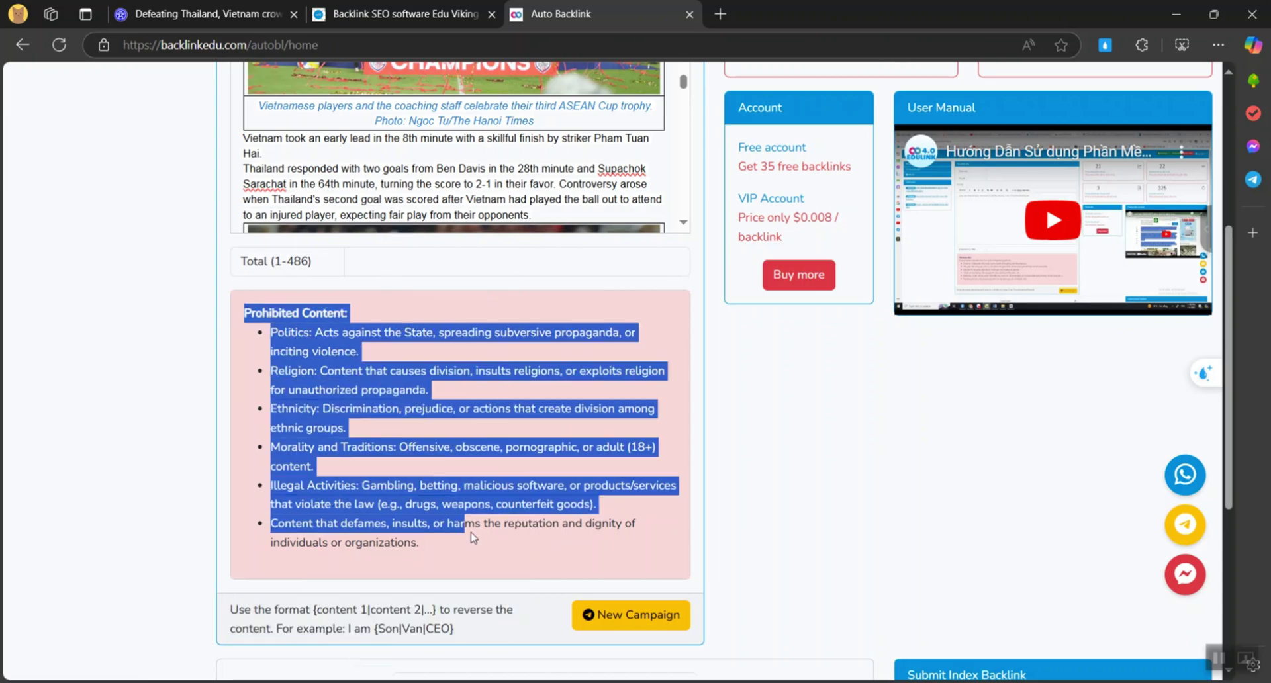
click(369, 265)
text(10)
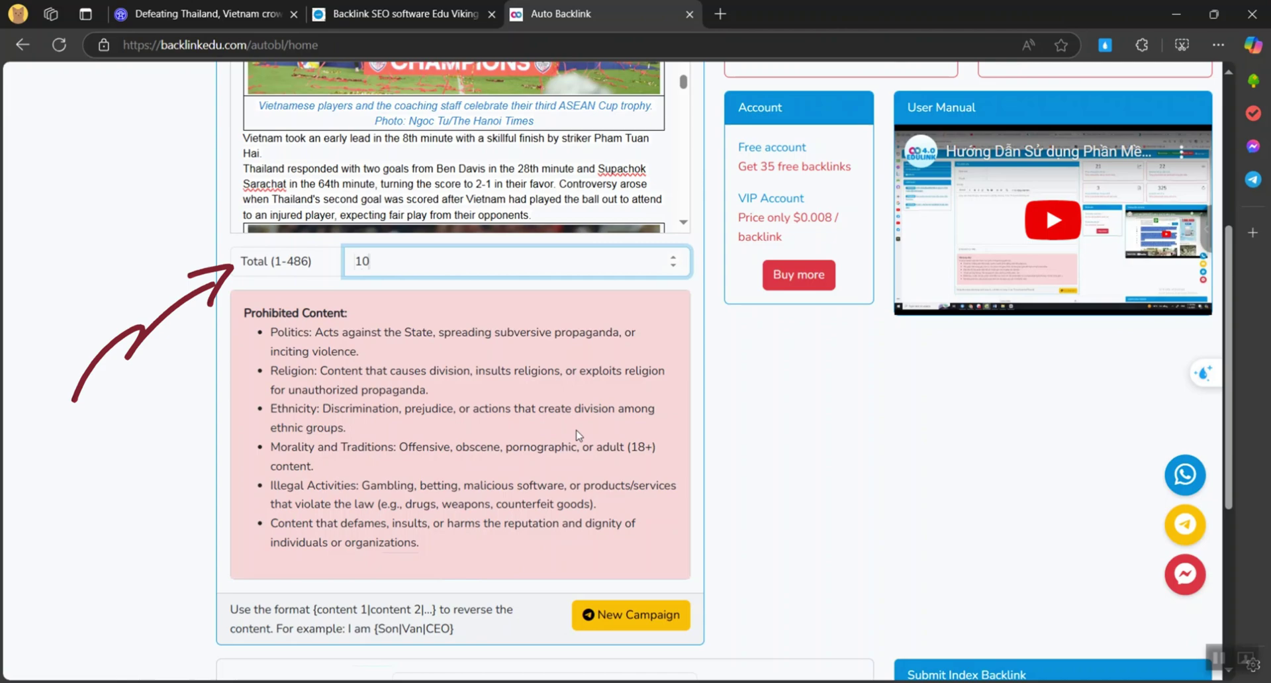
click(634, 615)
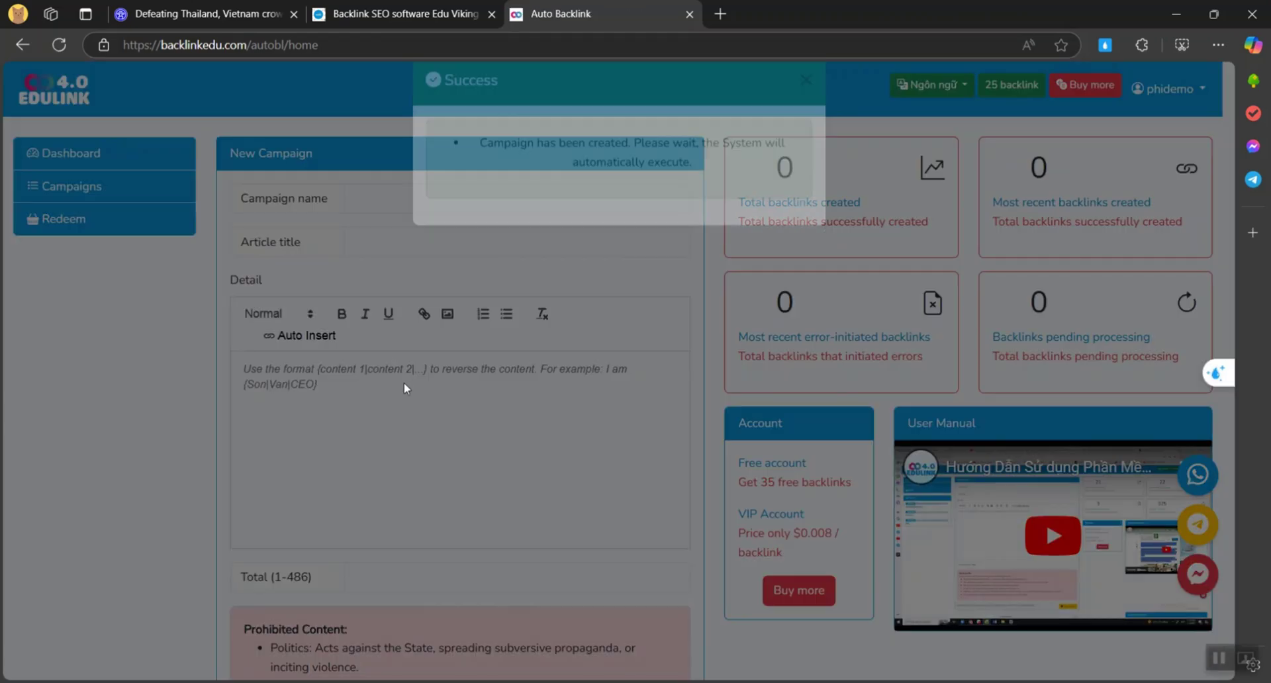
- Close the campaign-created Success confirmation
drag(481, 171, 740, 202)
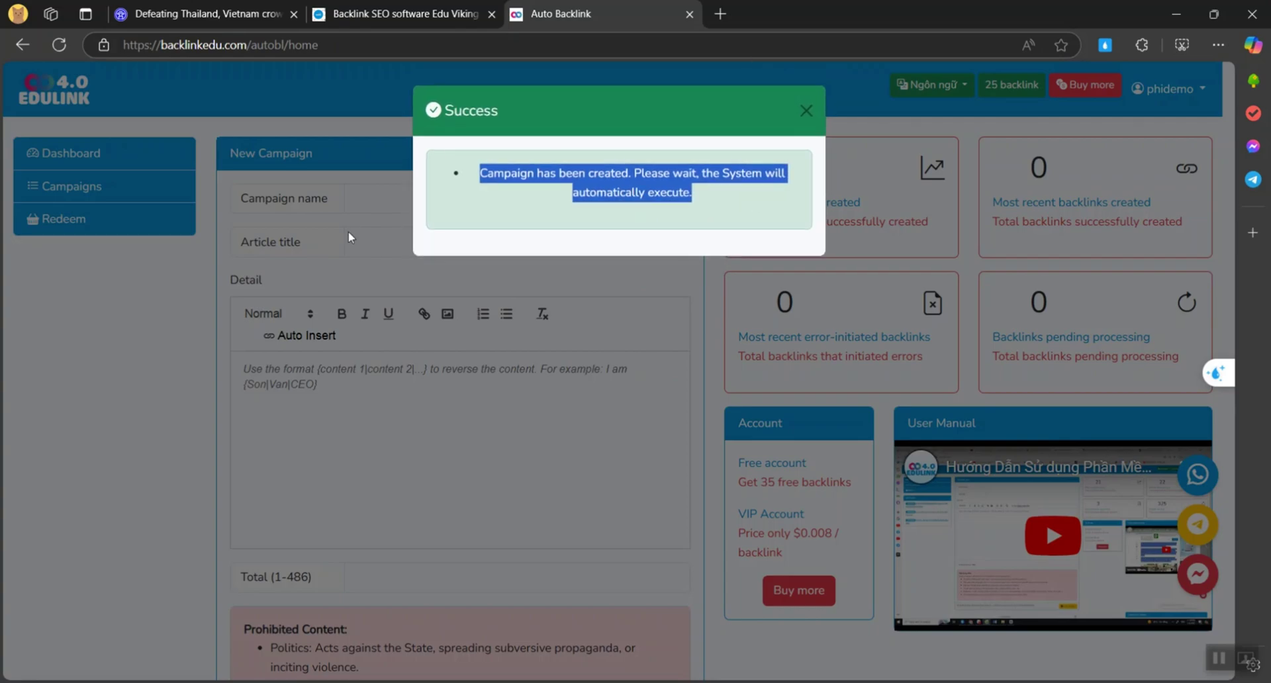
click(807, 111)
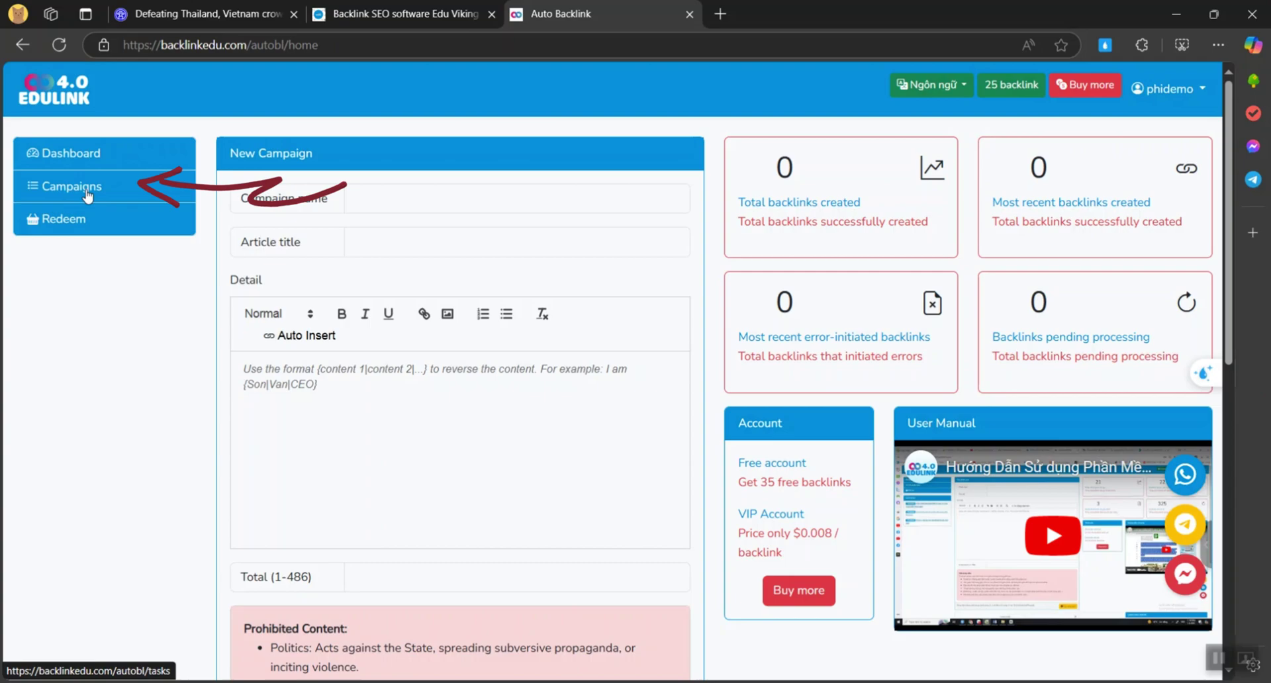
- Copy the demo campaign's two backlinks from Campaigns and submit them for Google indexing
click(73, 186)
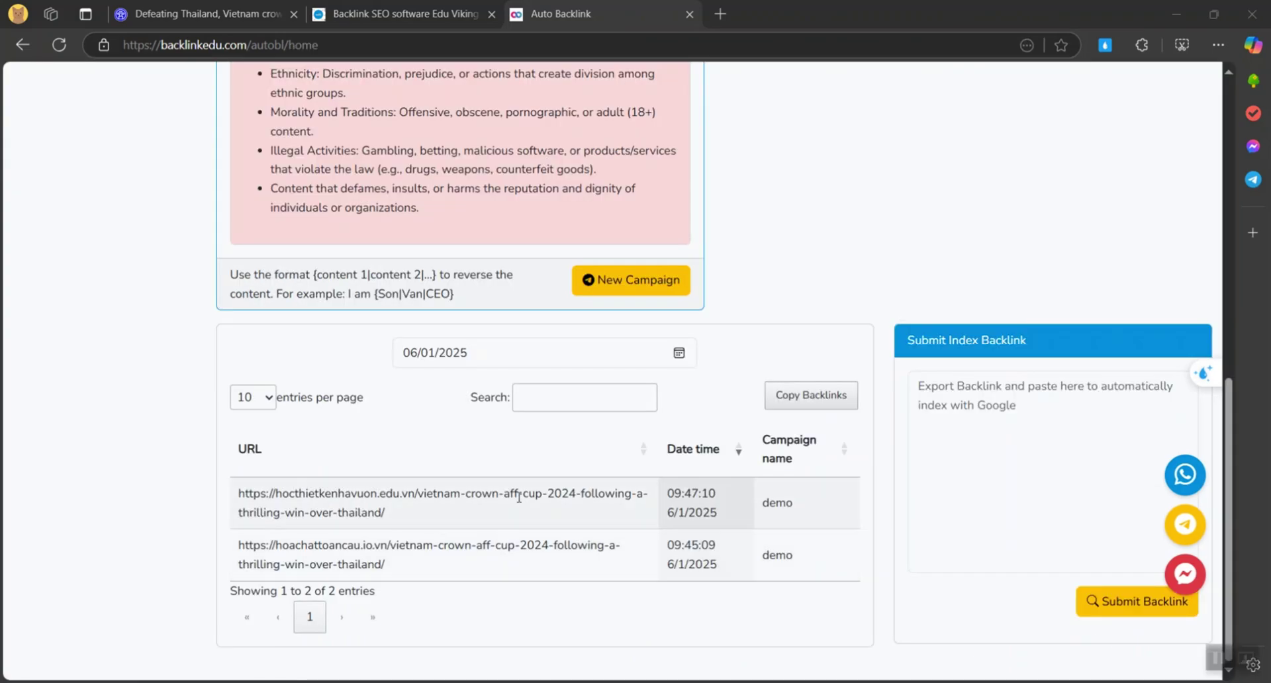
click(810, 395)
click(963, 417)
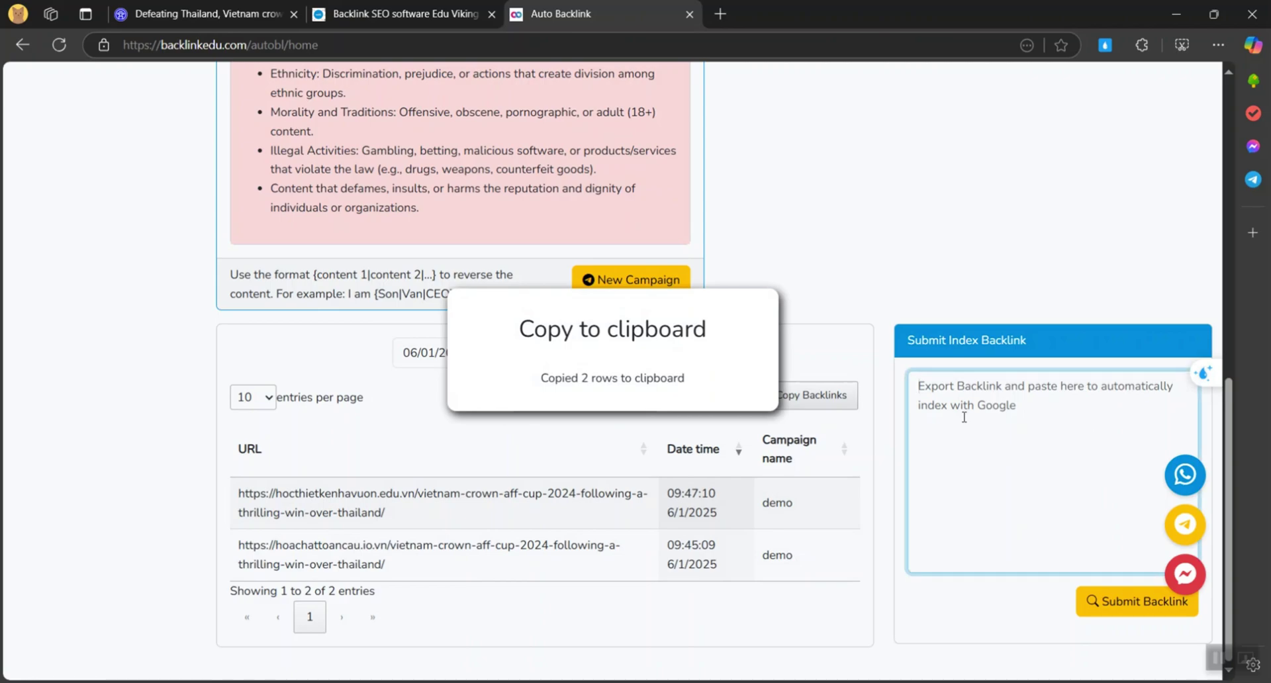
text(v)
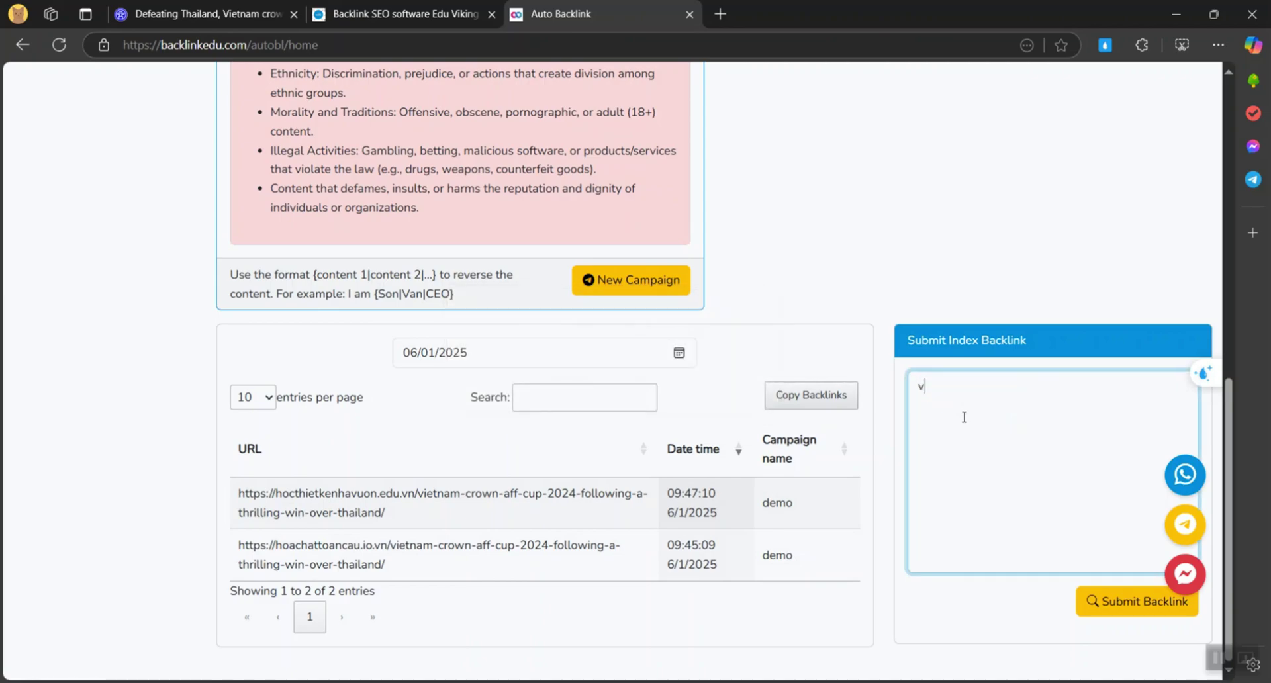
key(BackSpace)
right_click(964, 418)
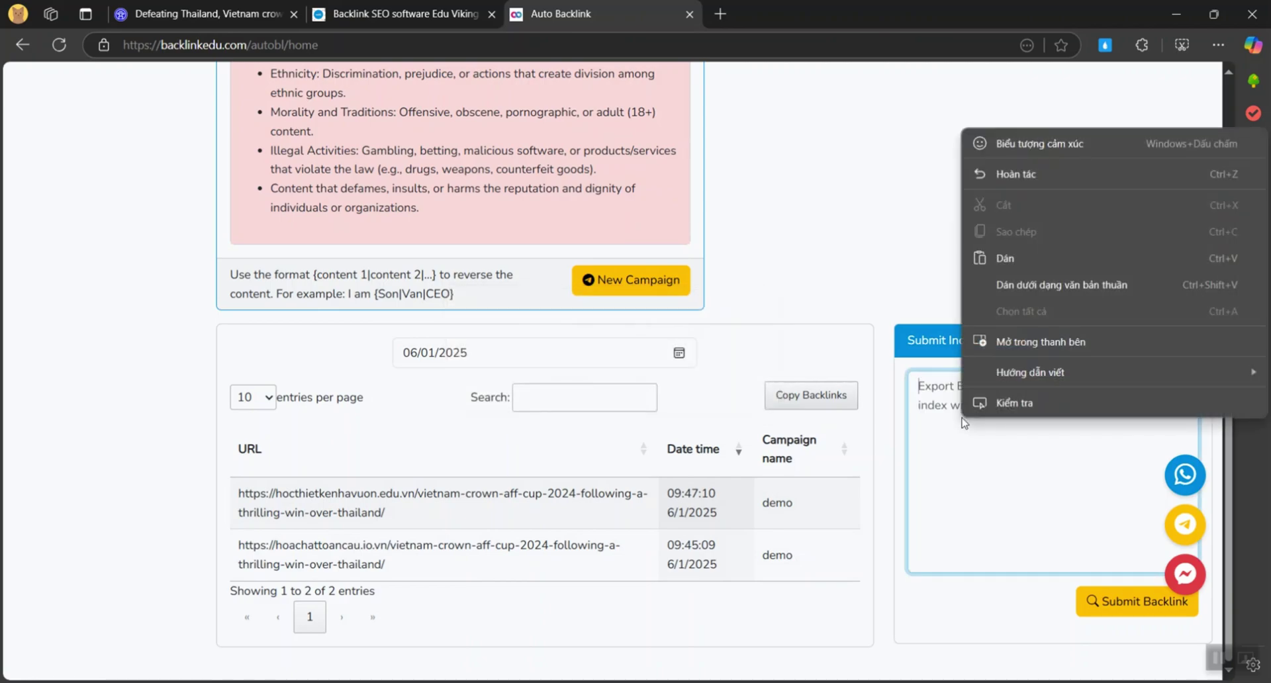
click(1005, 258)
click(1114, 603)
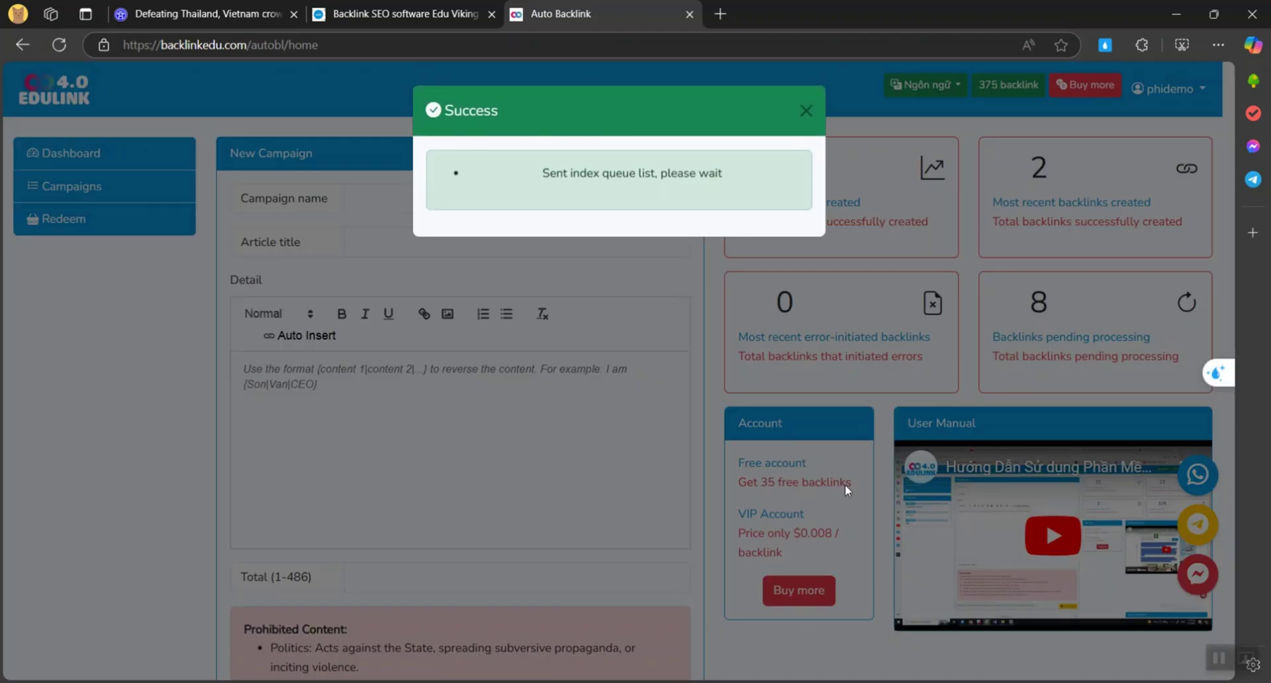
click(806, 110)
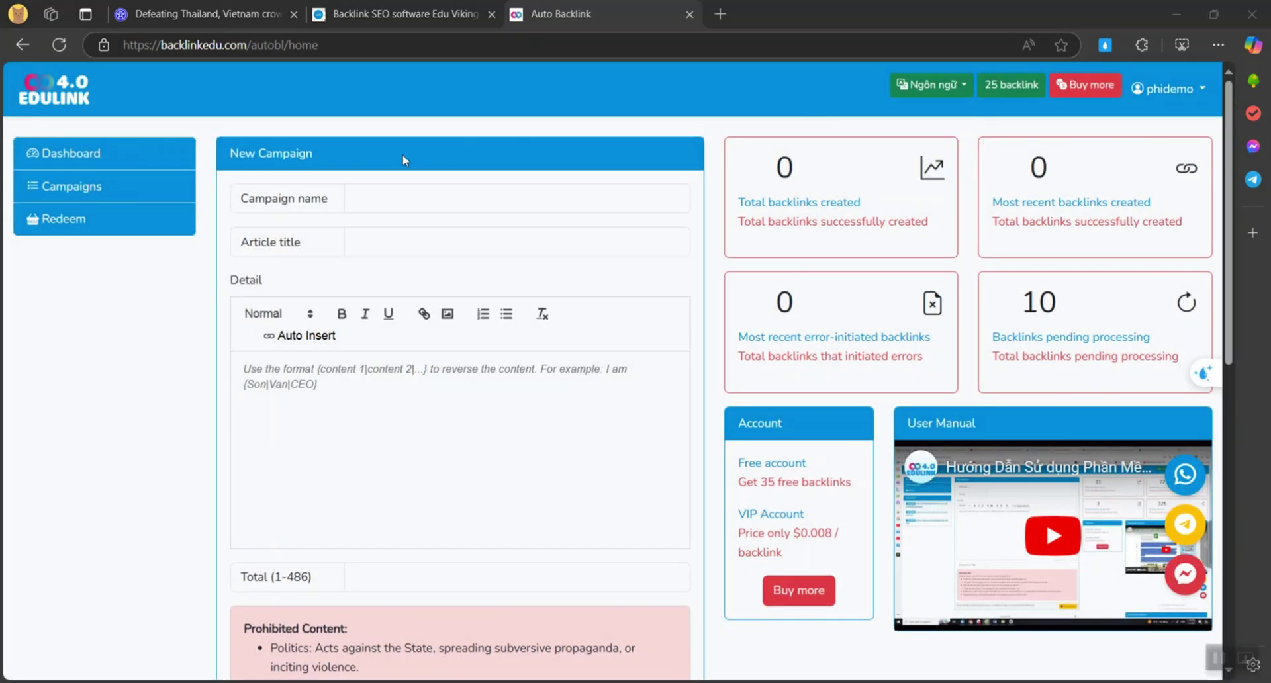
- Open the Redeem page and copy promo code 4I9UF2 from the backlinkedu.com homepage
click(71, 222)
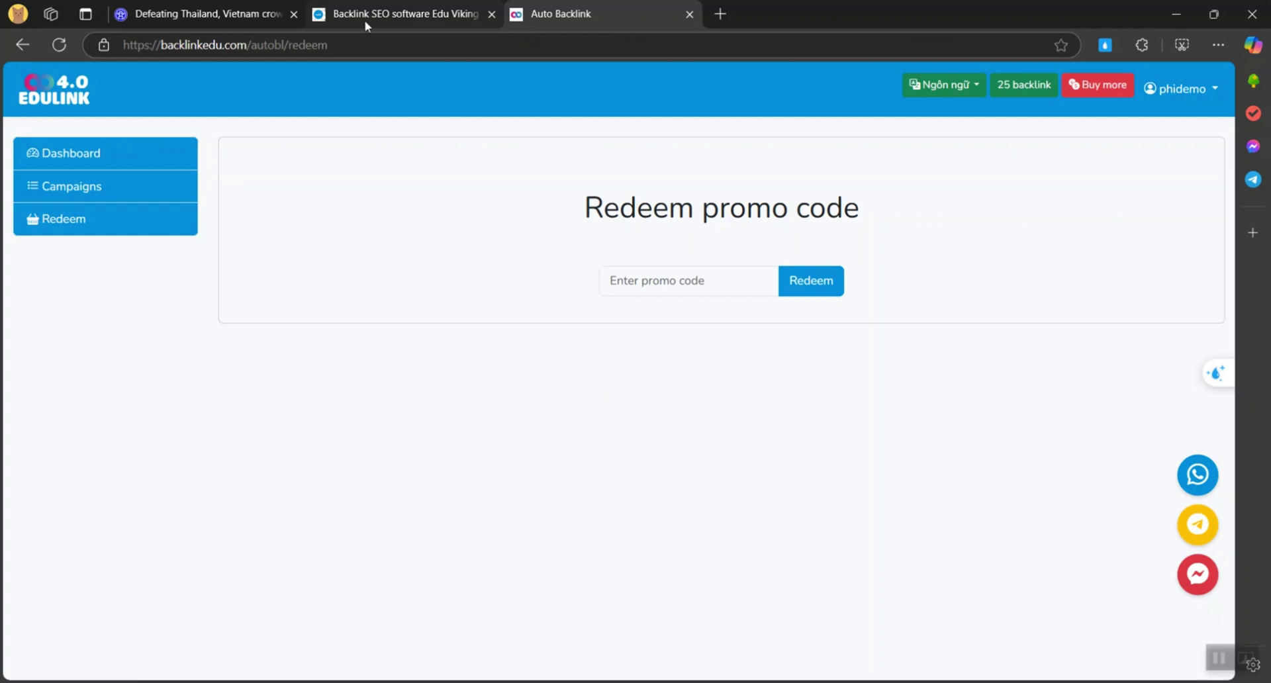
click(397, 13)
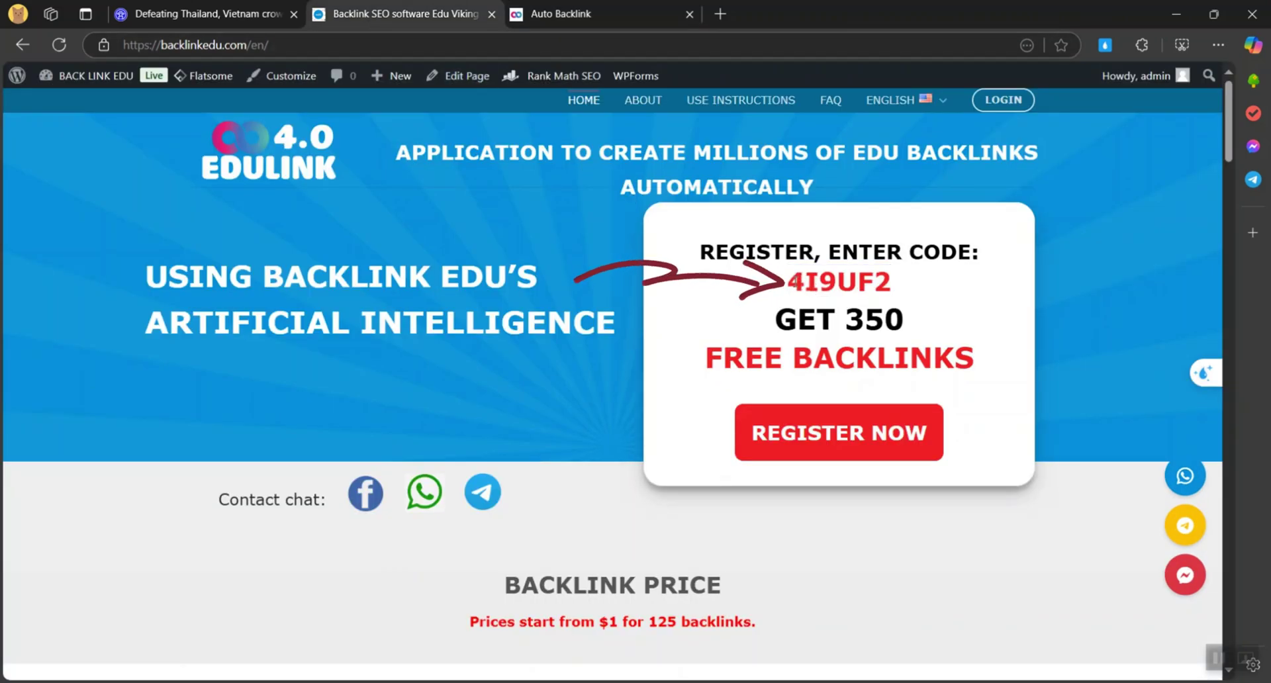
drag(789, 283, 888, 285)
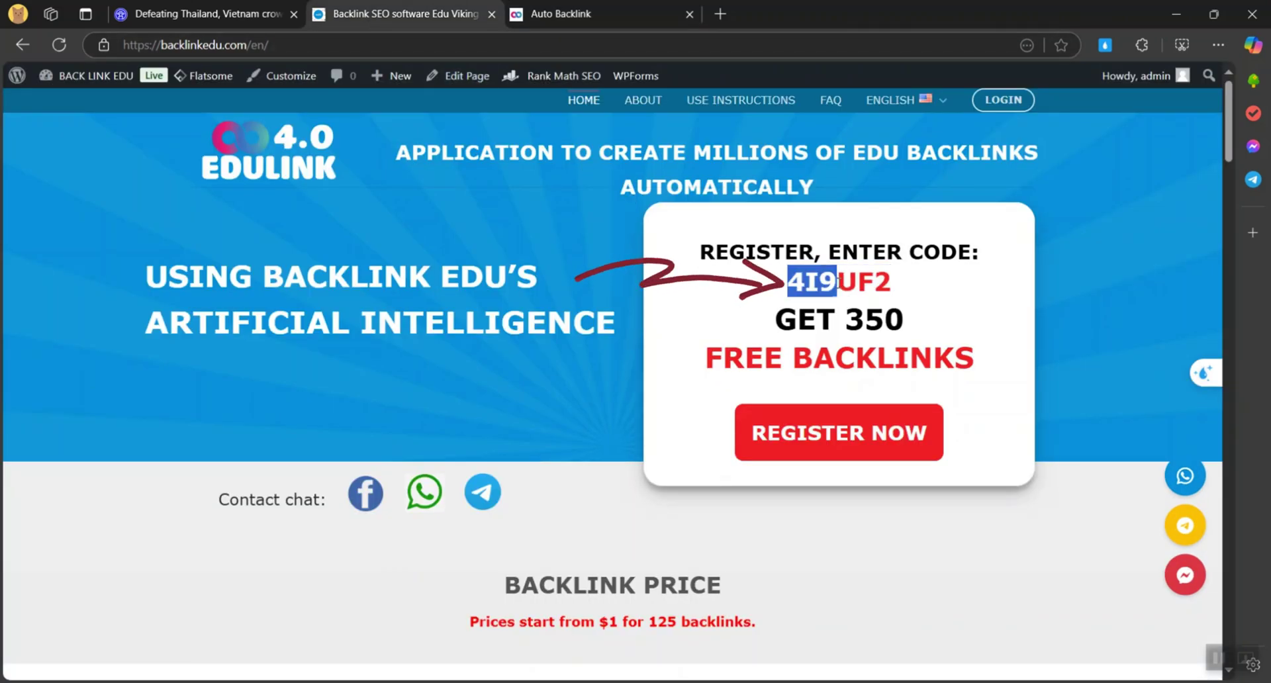
right_click(876, 283)
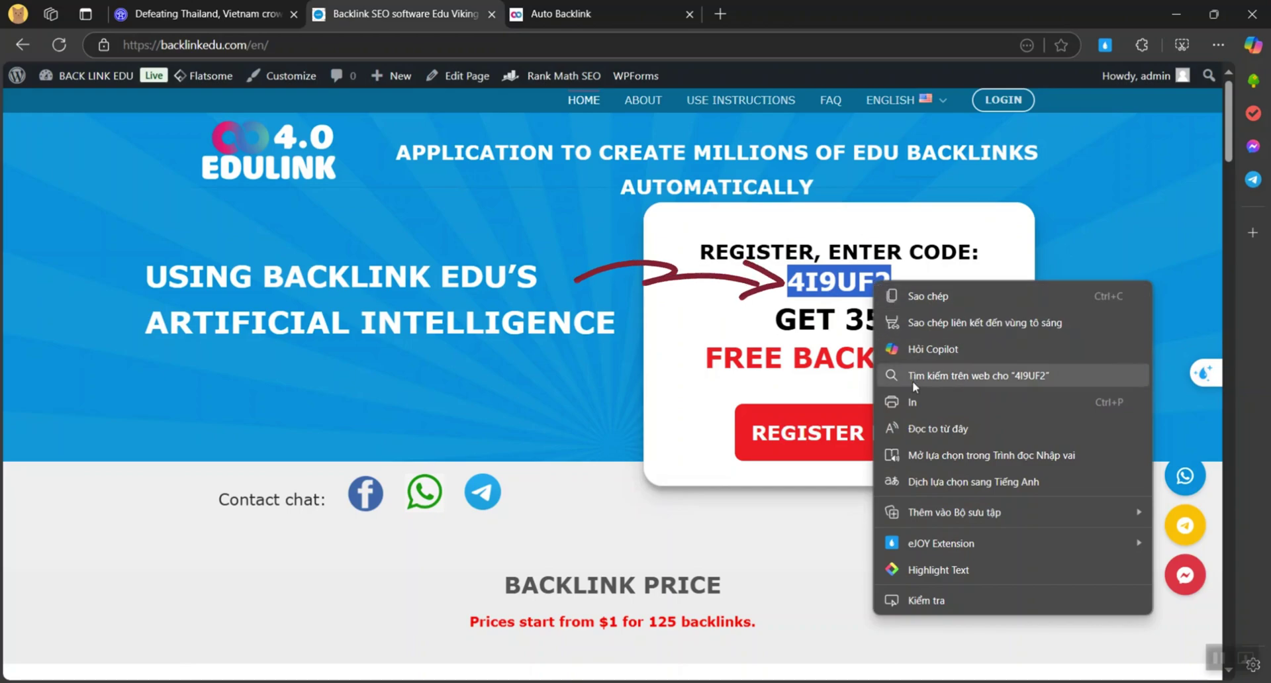
click(920, 299)
right_click(843, 283)
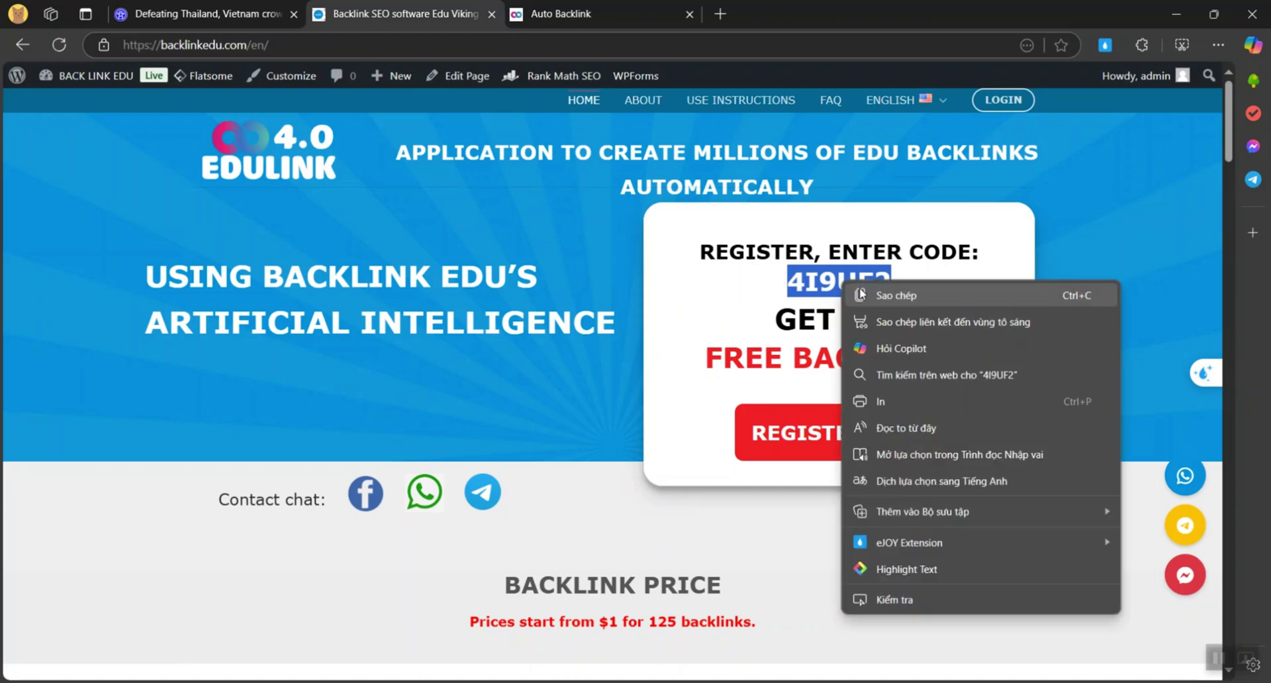
click(882, 295)
click(598, 16)
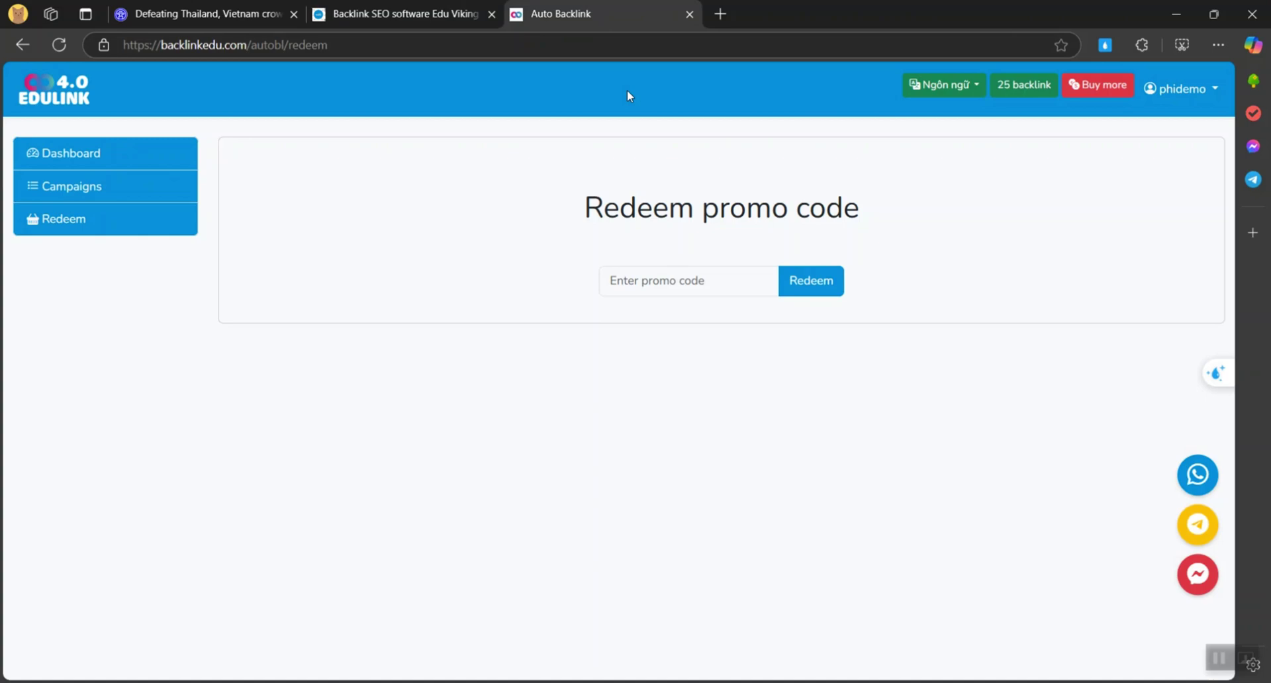
click(685, 279)
right_click(678, 275)
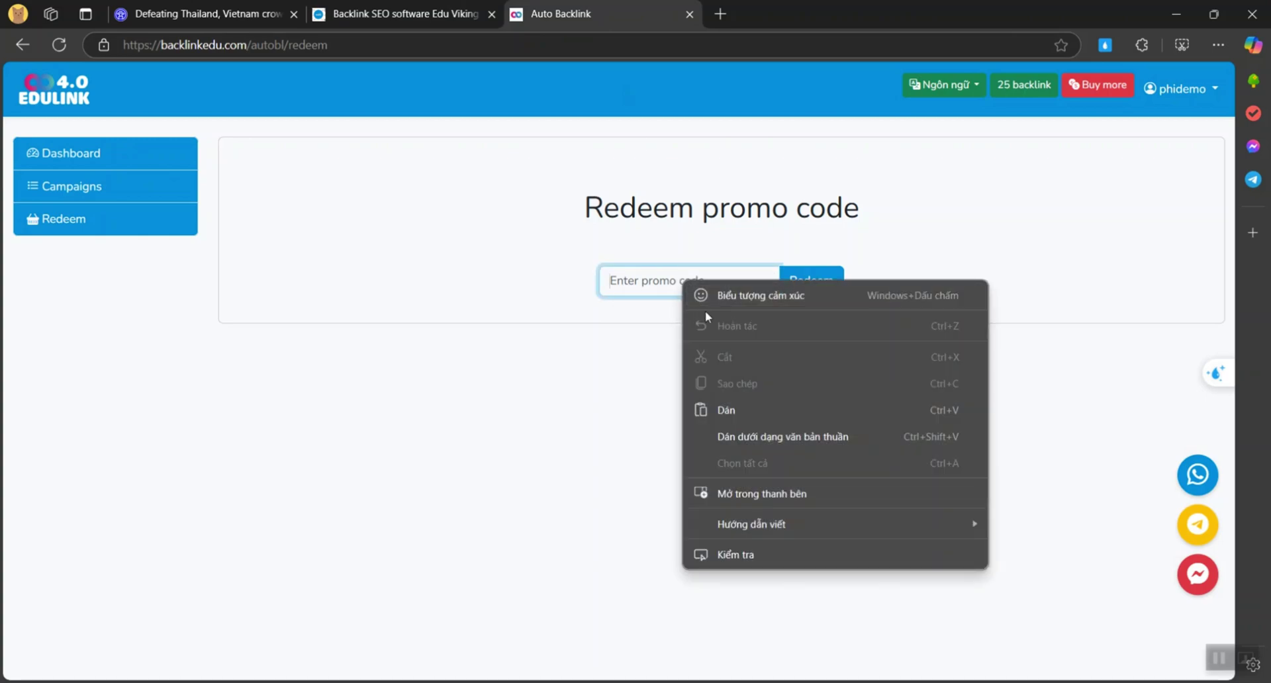
click(730, 407)
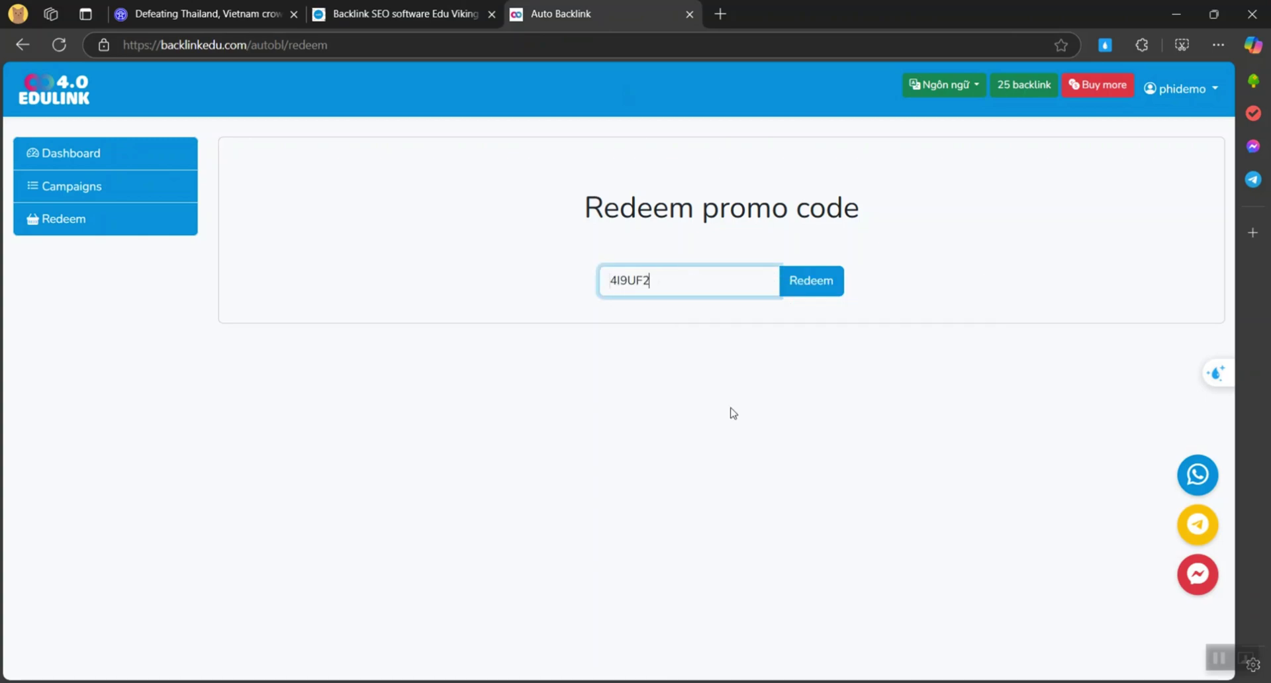
click(808, 286)
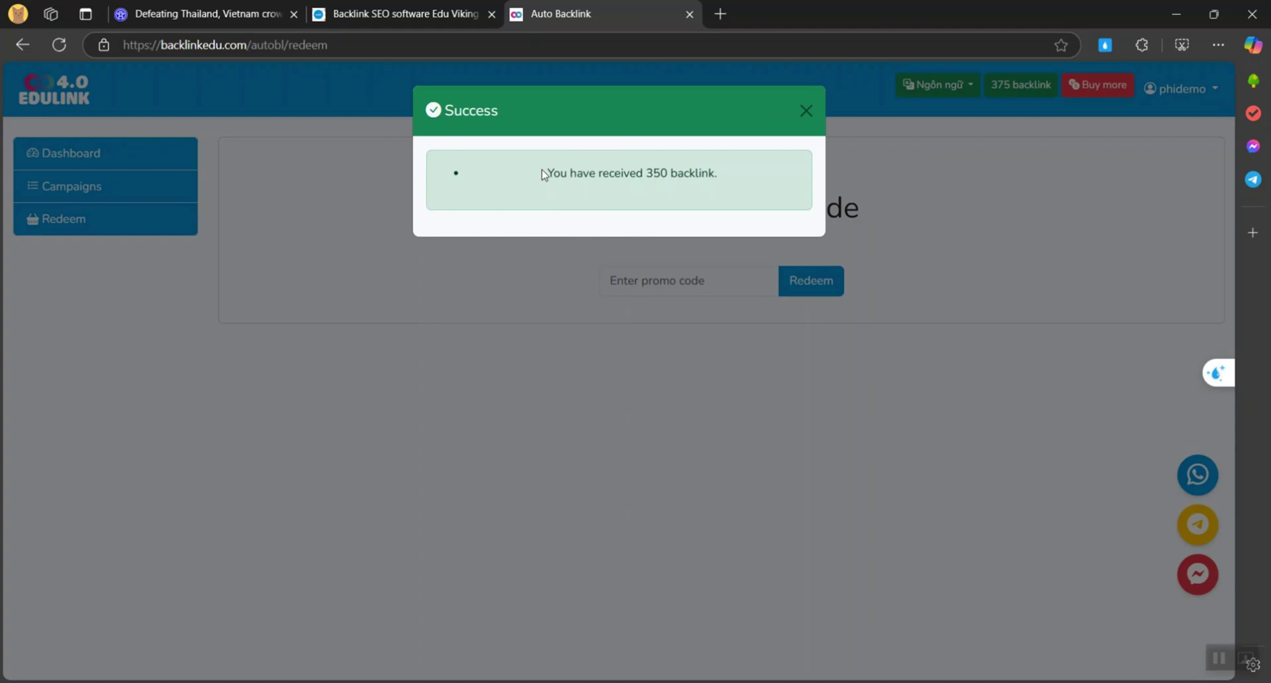
drag(546, 174, 729, 175)
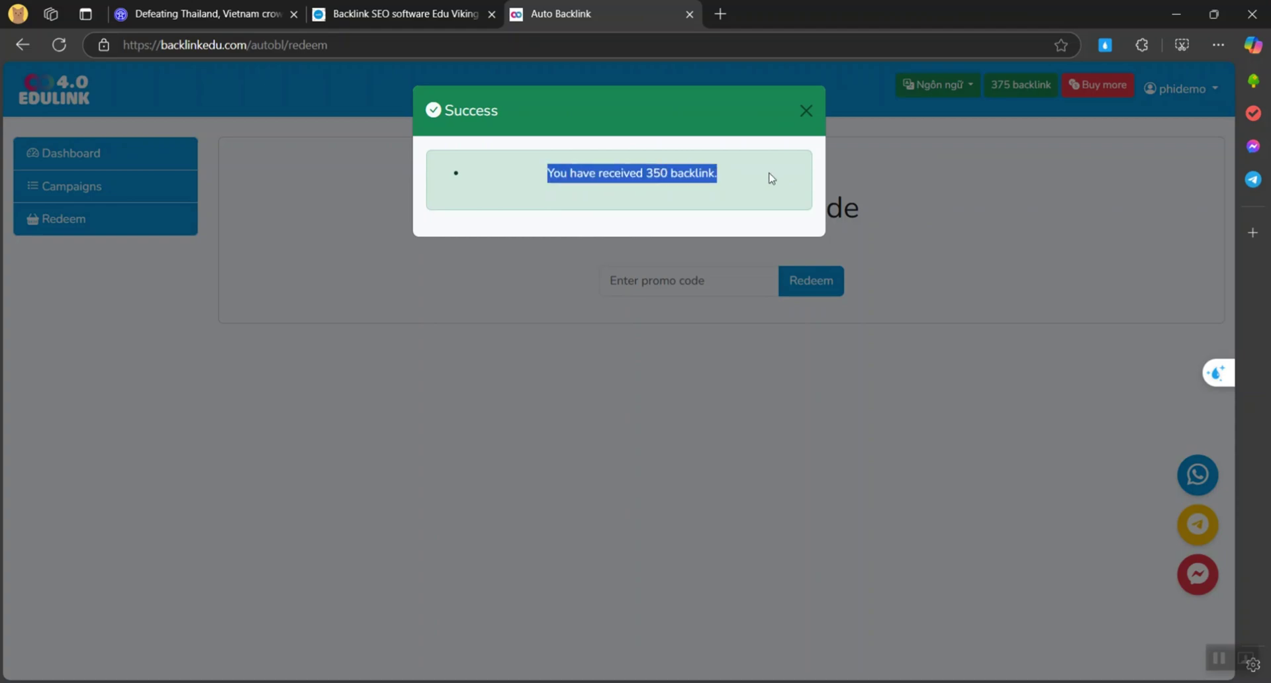
- Dismiss the redemption success message and open the deposit page showing 1$ per 125 backlinks
click(809, 109)
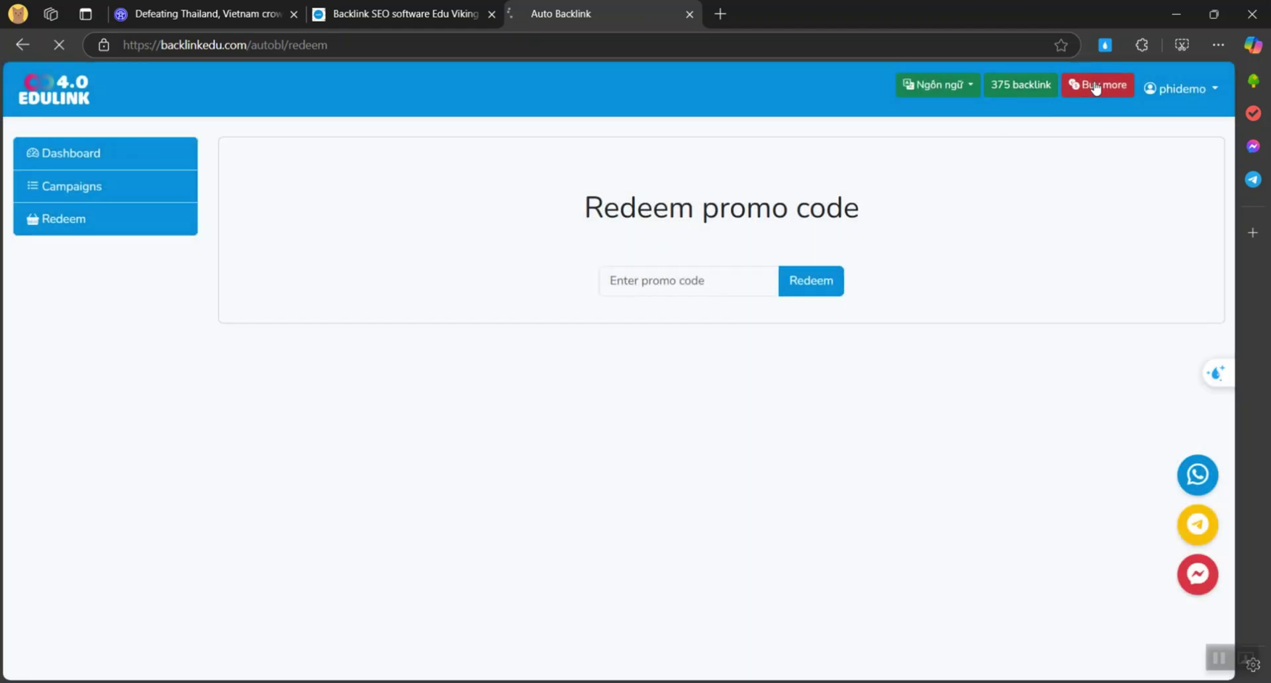
click(1095, 86)
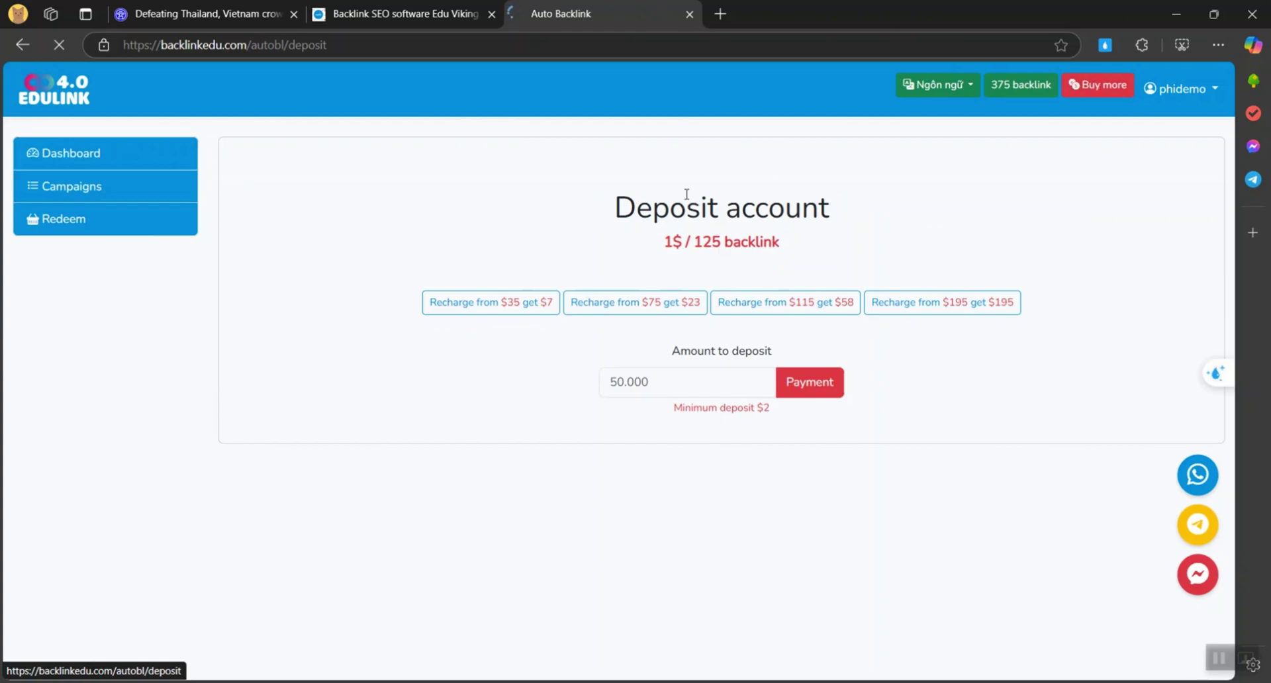
drag(660, 247, 781, 244)
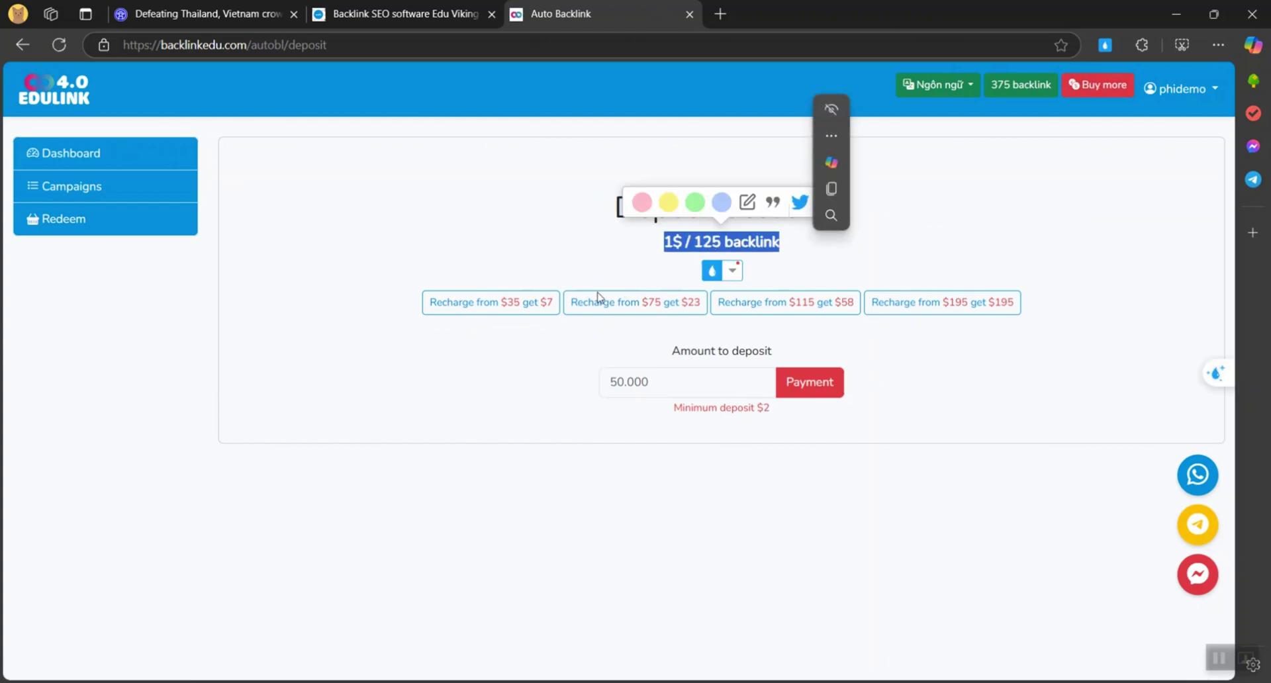
click(533, 355)
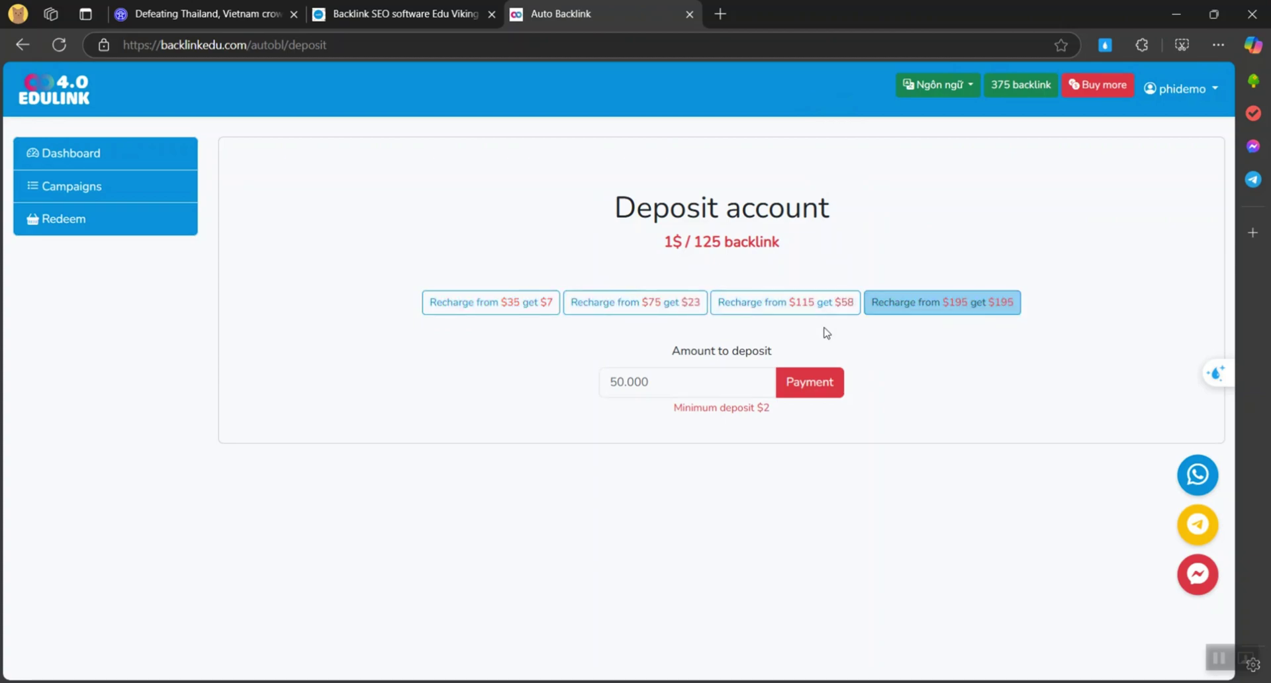
- Deposit $3 (375 backlinks) and proceed to checkout with PayPal
click(686, 368)
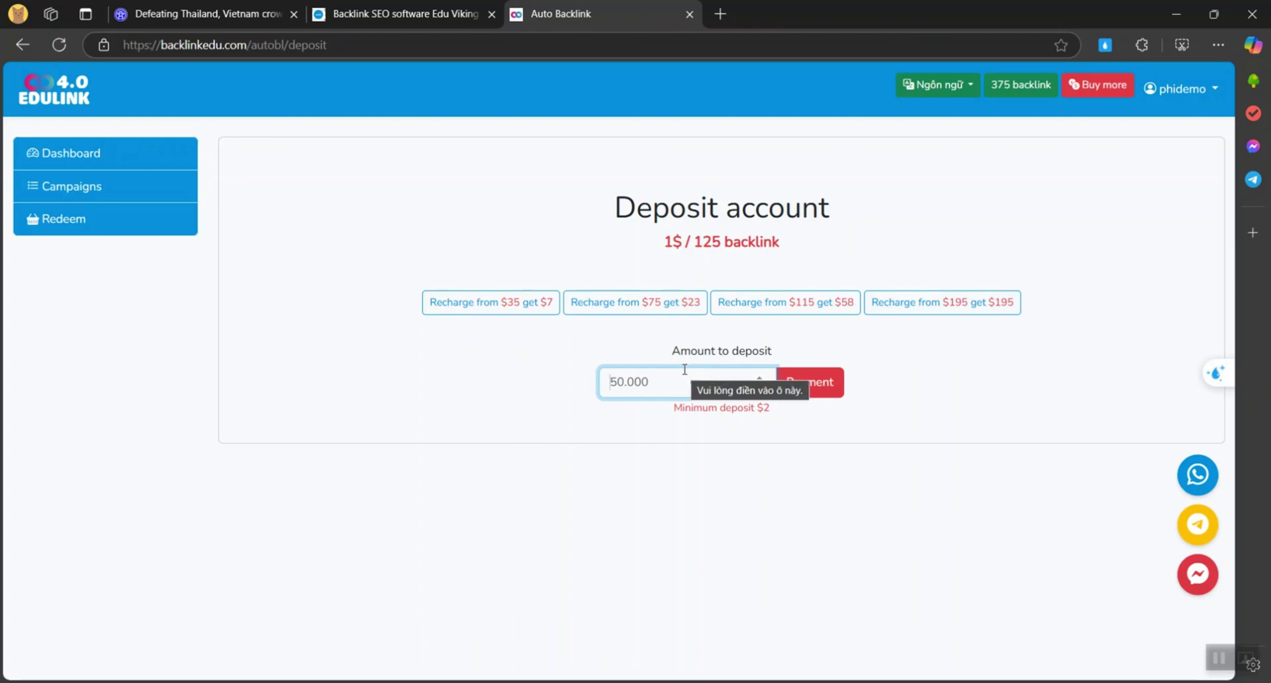
text(3)
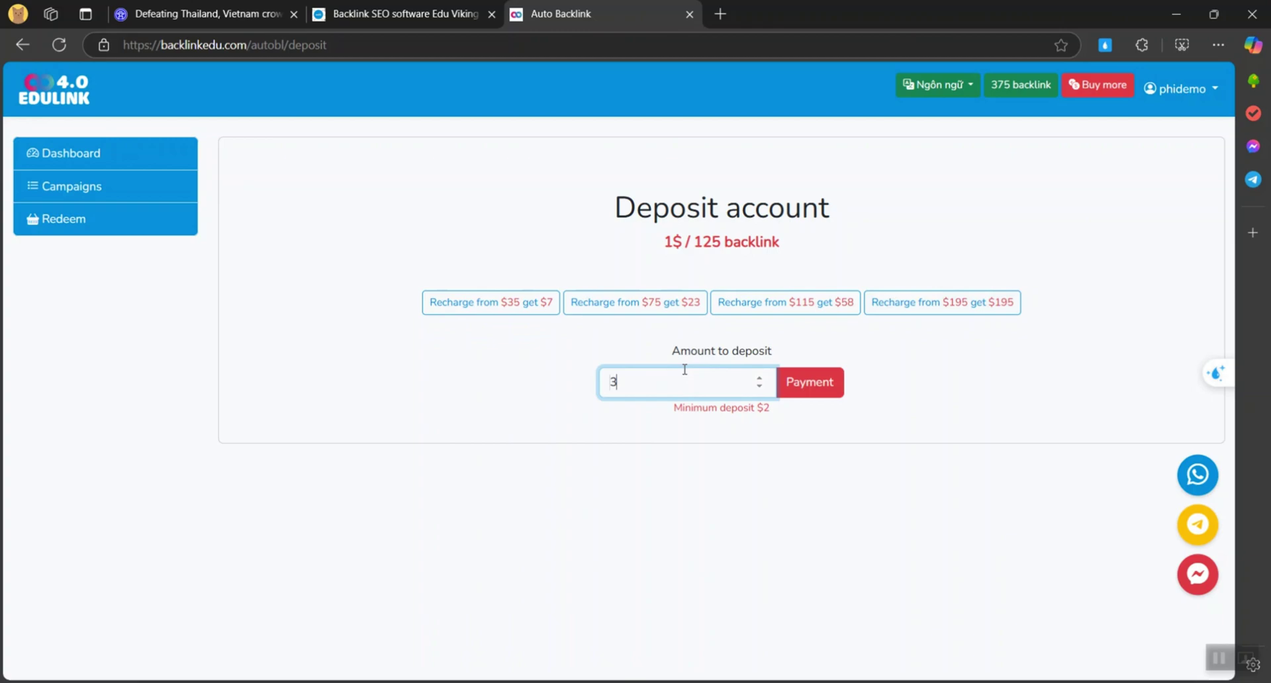
click(807, 389)
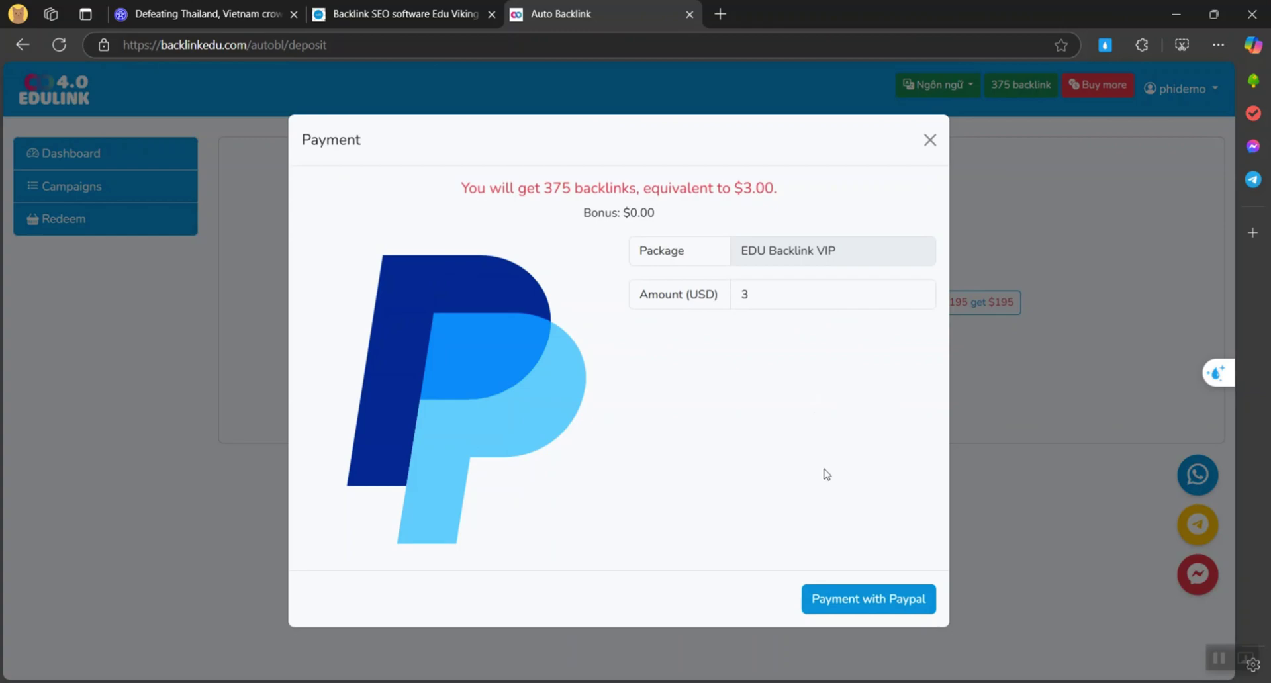
click(860, 608)
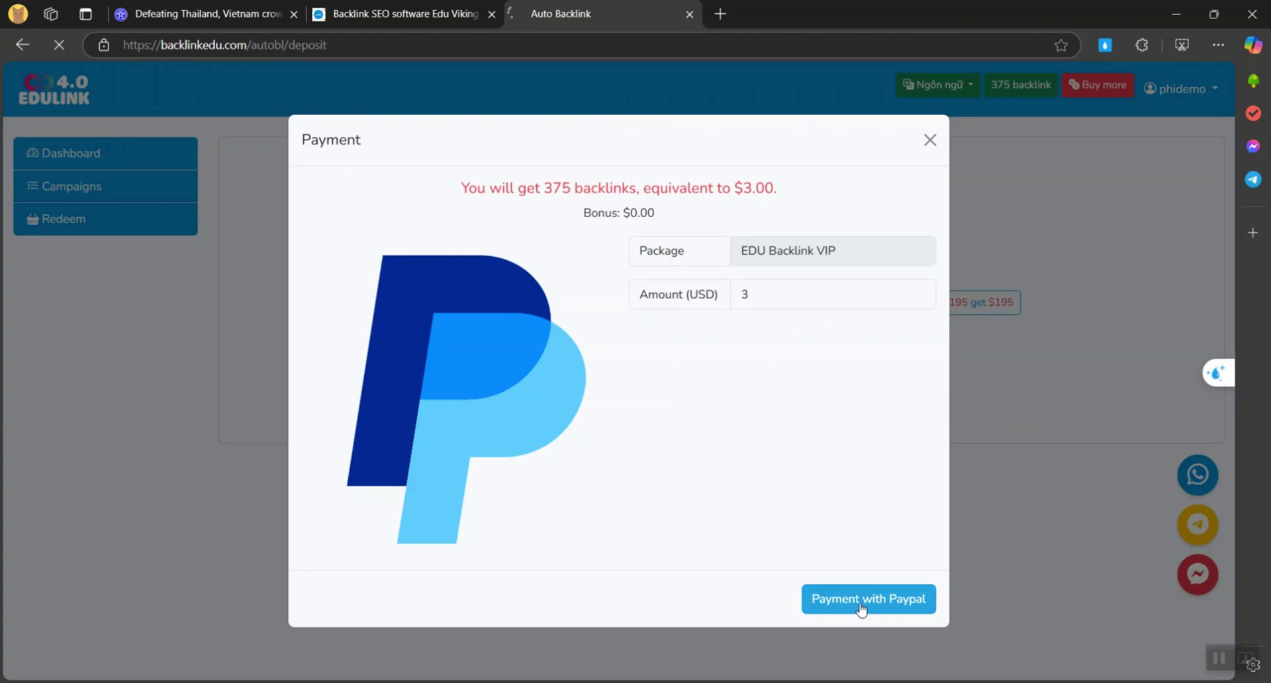